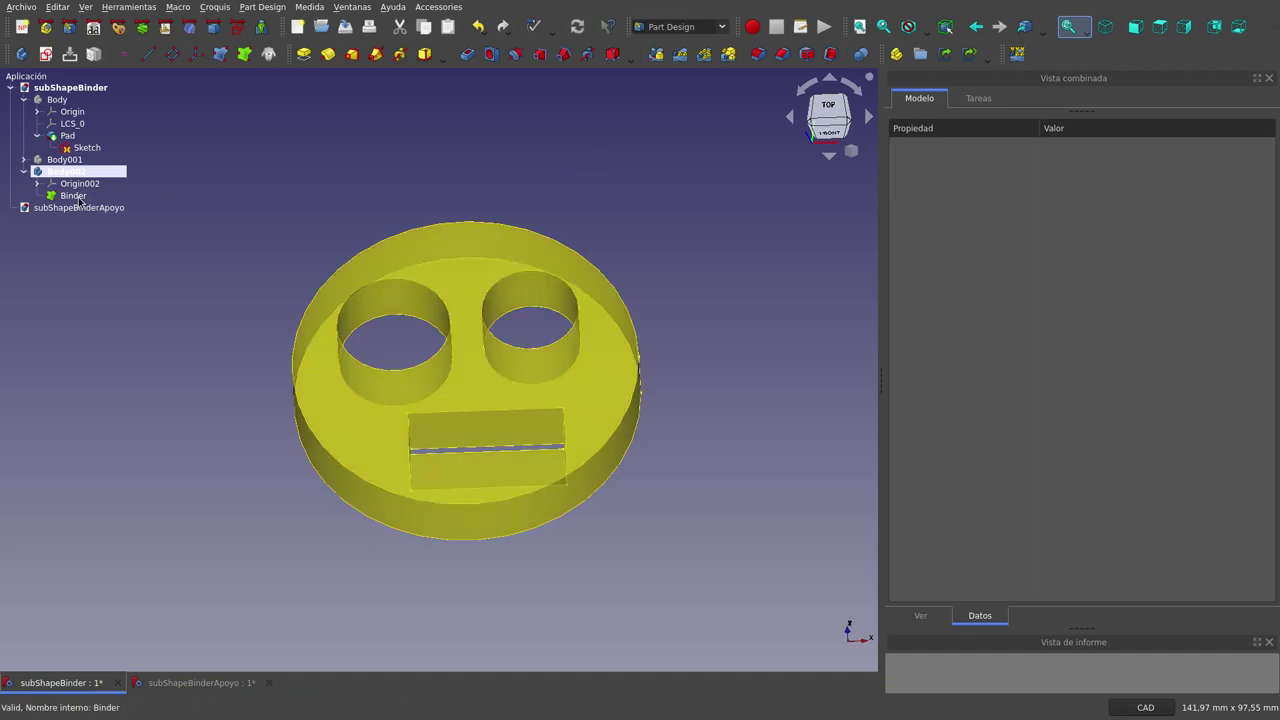
Select Body002's Binder to see its Pad support and Synchronized bind mode
{"action": "left_click", "coordinate": [77, 197]}
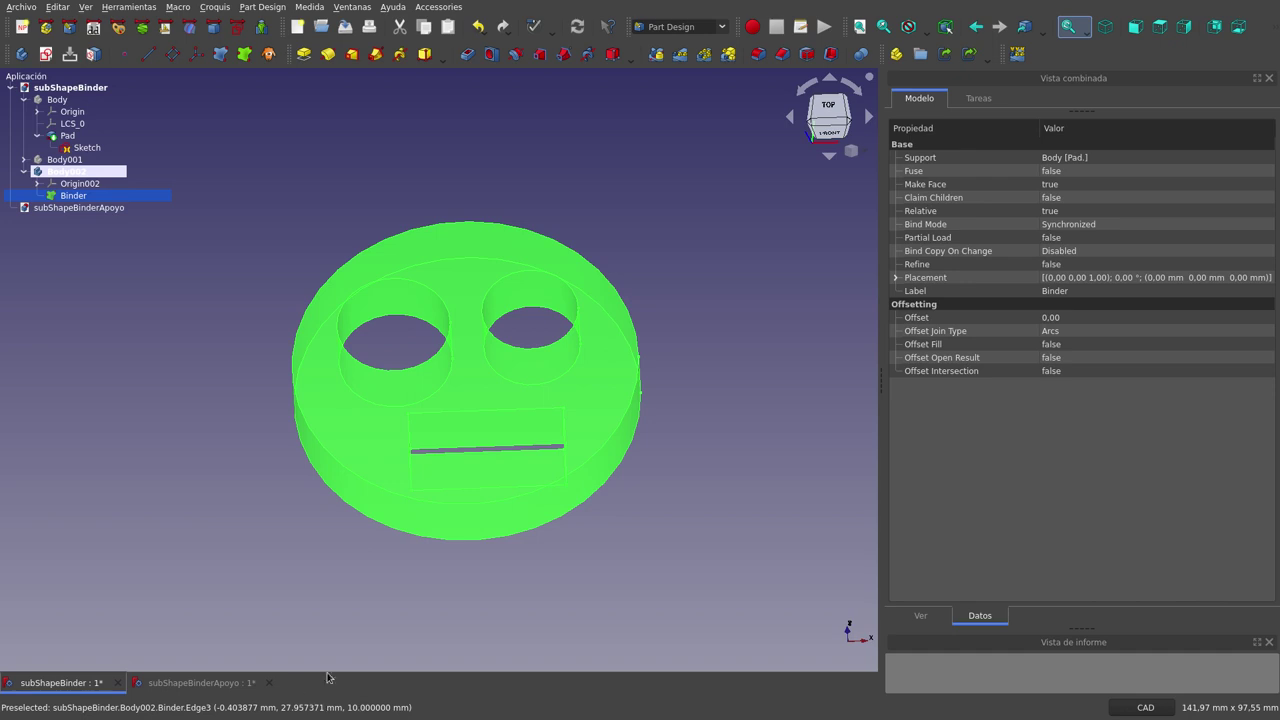
Deactivate Body002, hide its model, and show Body's model in the 3D view
{"action": "double_click", "coordinate": [80, 172]}
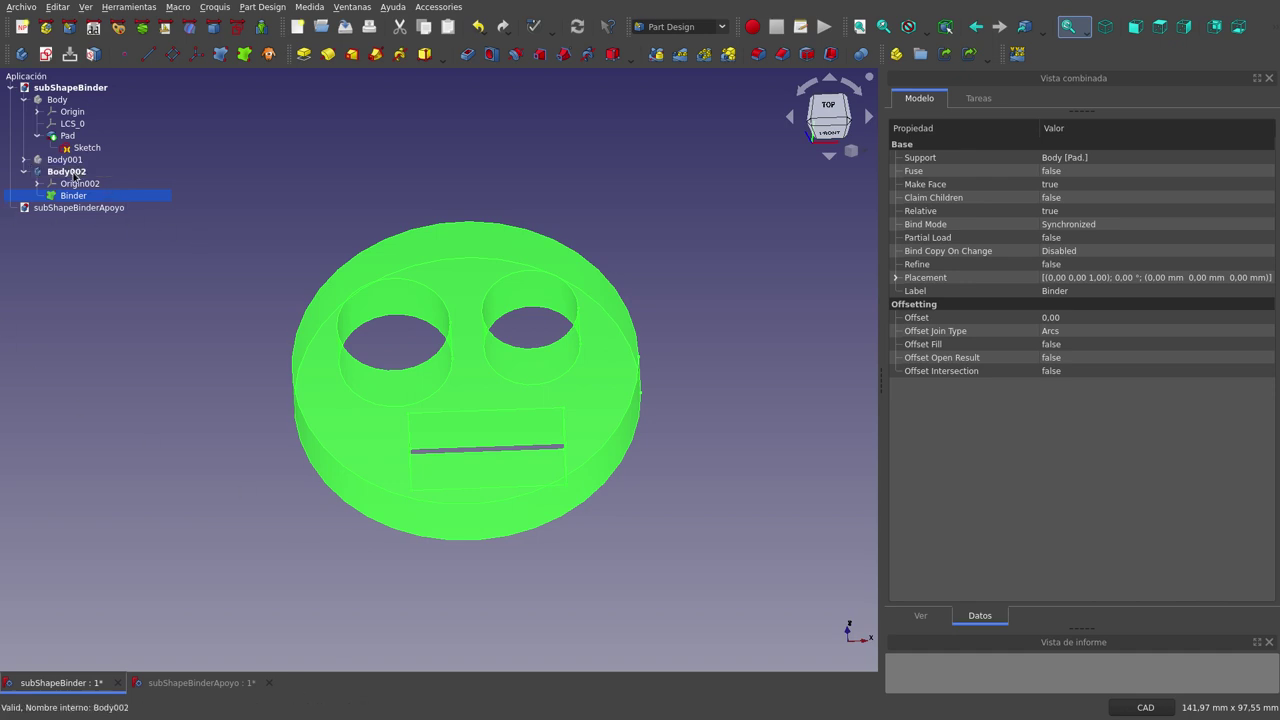
{"action": "left_click", "coordinate": [37, 136]}
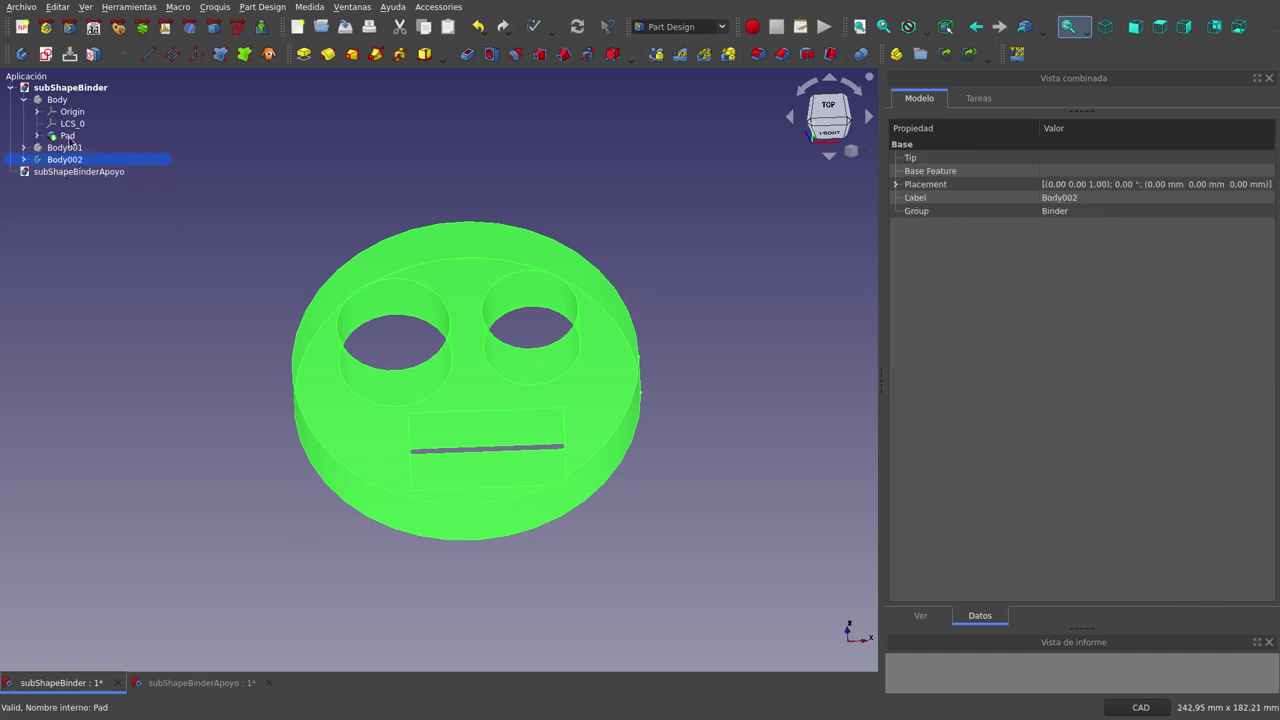
{"action": "left_click", "coordinate": [297, 200]}
{"action": "left_click", "coordinate": [78, 162]}
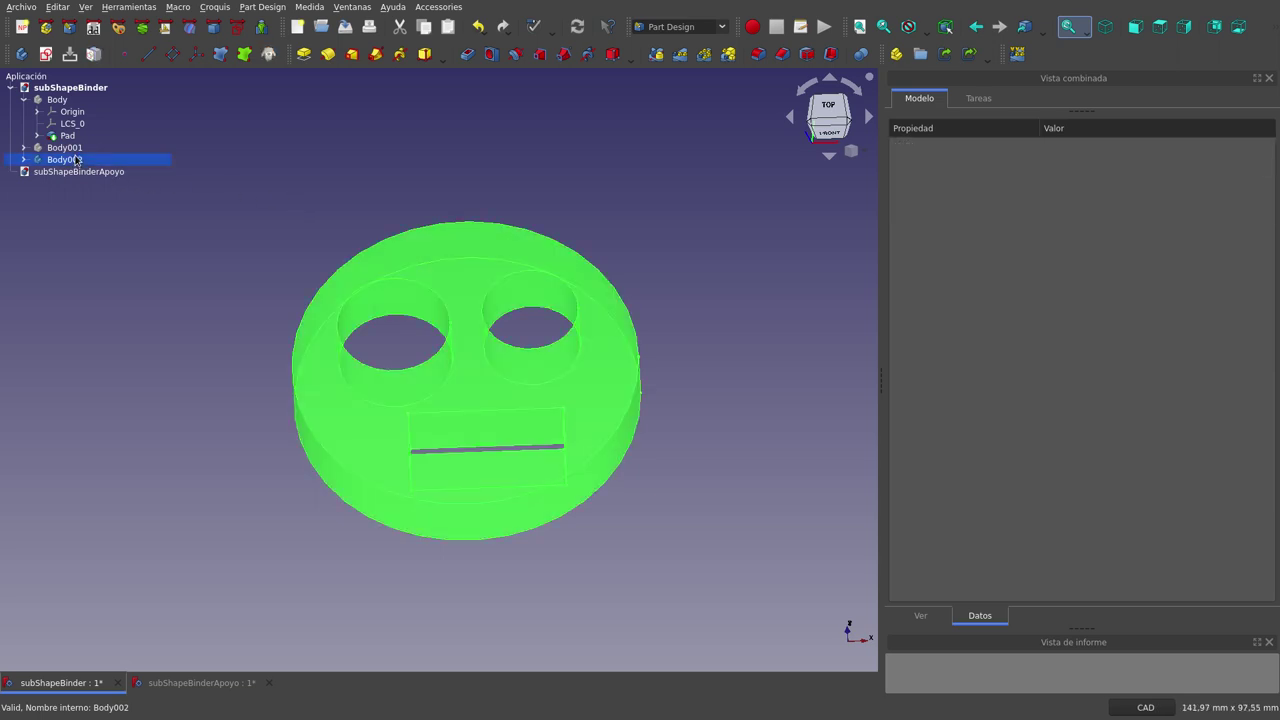
{"action": "key", "text": "space"}
{"action": "left_click", "coordinate": [74, 100]}
{"action": "key", "text": "space"}
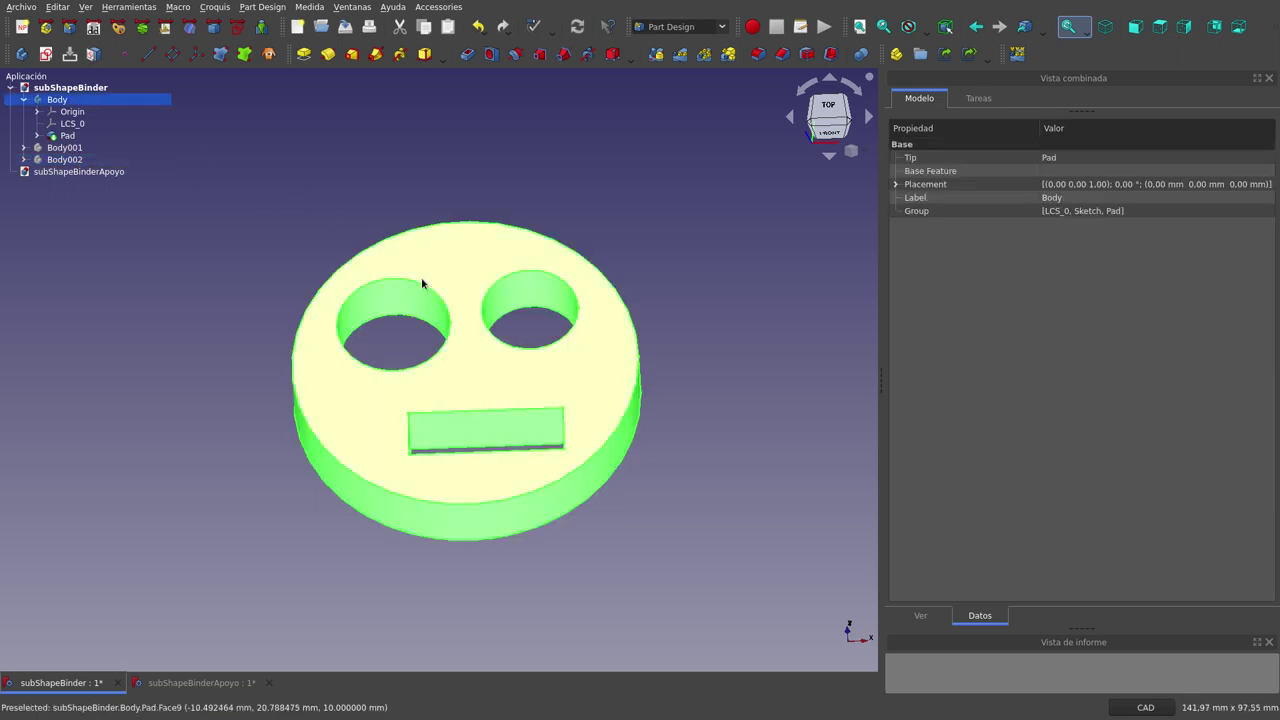
{"action": "left_click", "coordinate": [378, 204]}
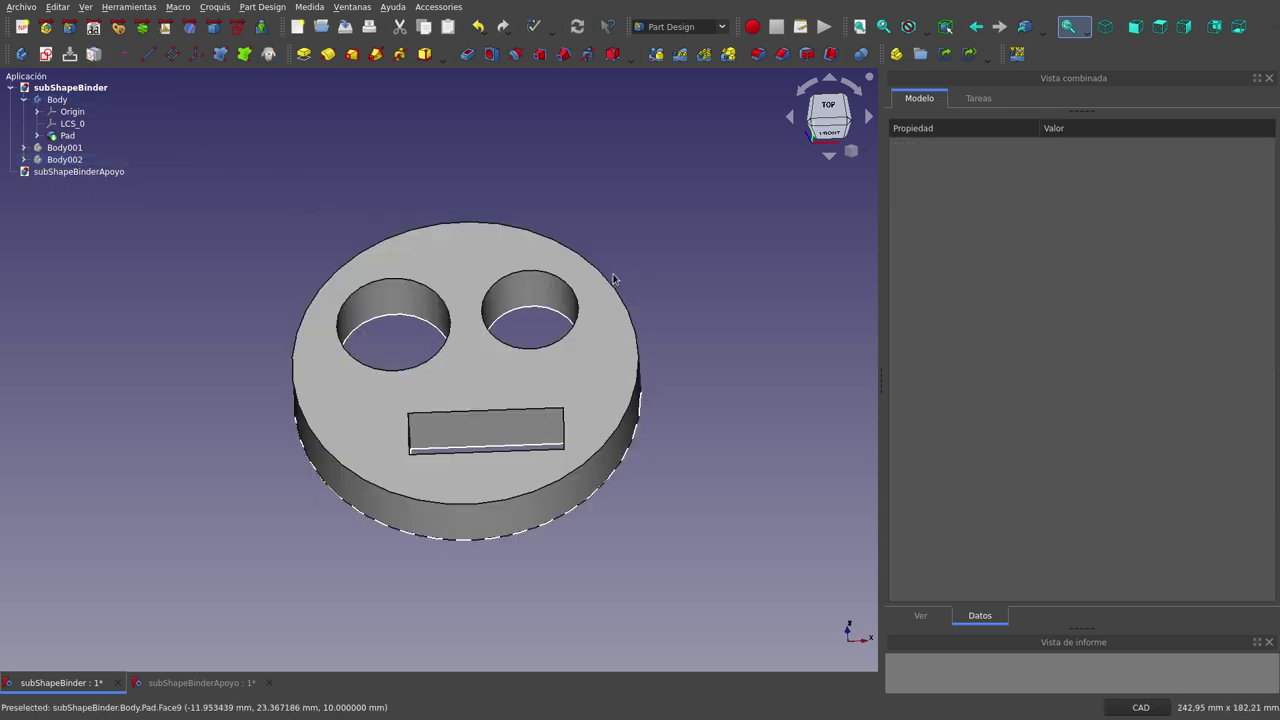
Inspect the Sketch, then display the Pad's properties showing its 10.00 mm length
{"action": "left_click", "coordinate": [37, 136]}
{"action": "left_click", "coordinate": [85, 147]}
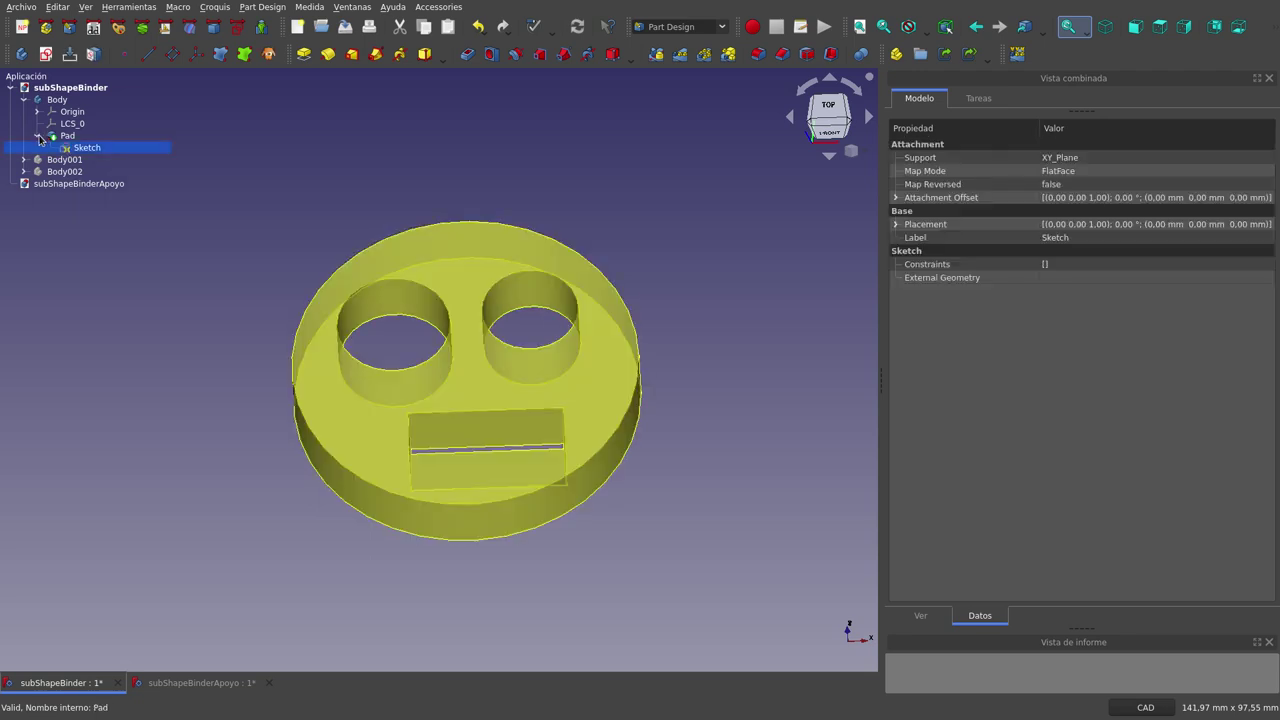
{"action": "left_click", "coordinate": [37, 136]}
{"action": "left_click", "coordinate": [321, 179]}
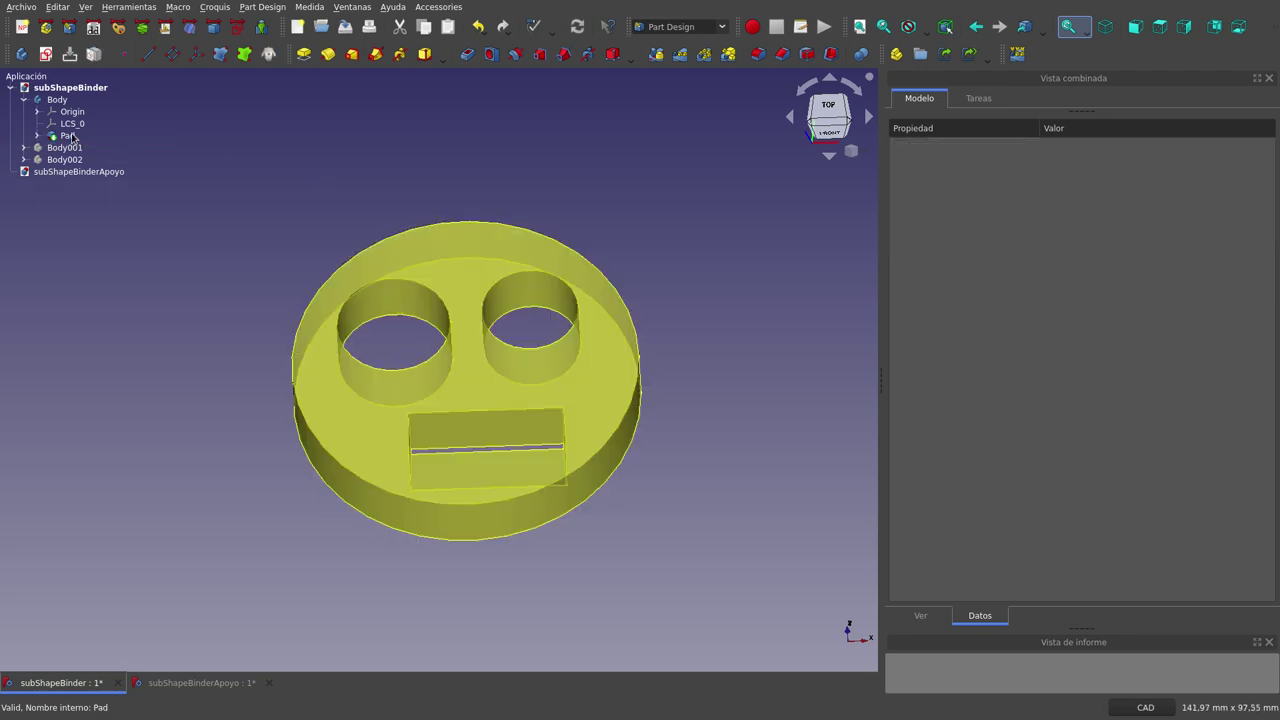
{"action": "left_click", "coordinate": [67, 135]}
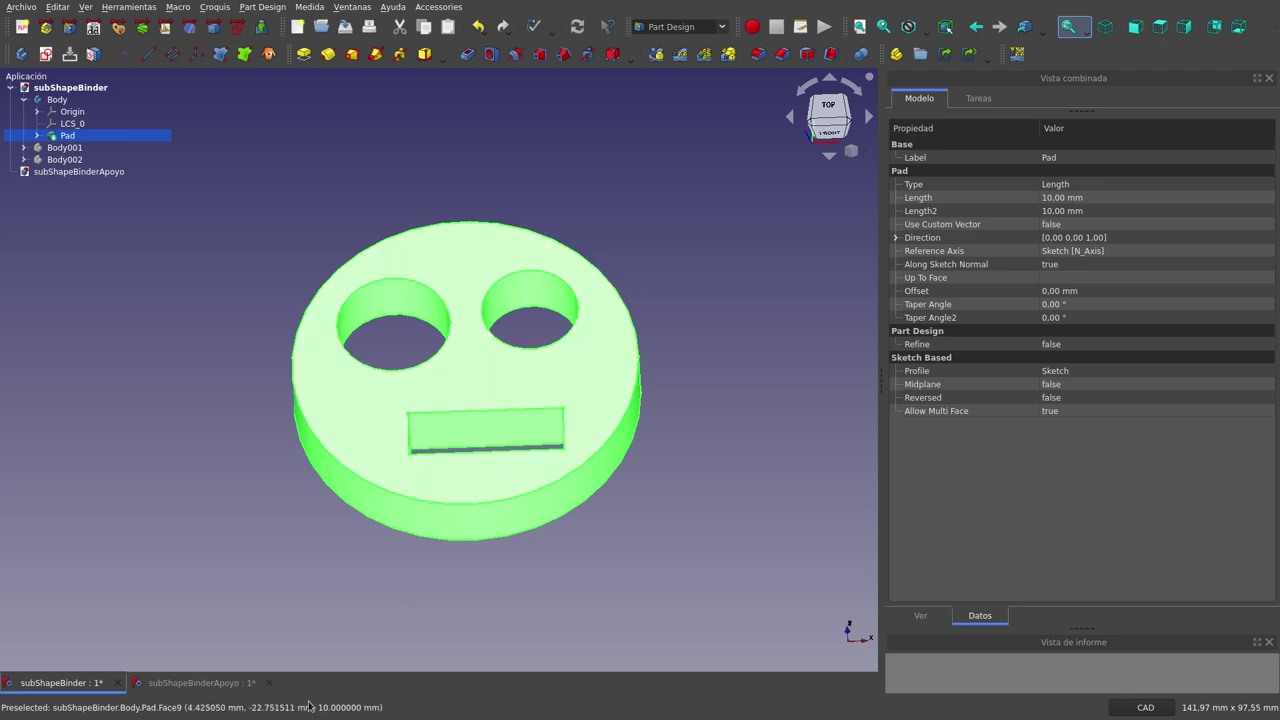
In subShapeBinderApoyo, create a SubShapeBinder of Body's Pad and inspect its properties
{"action": "left_click", "coordinate": [186, 686]}
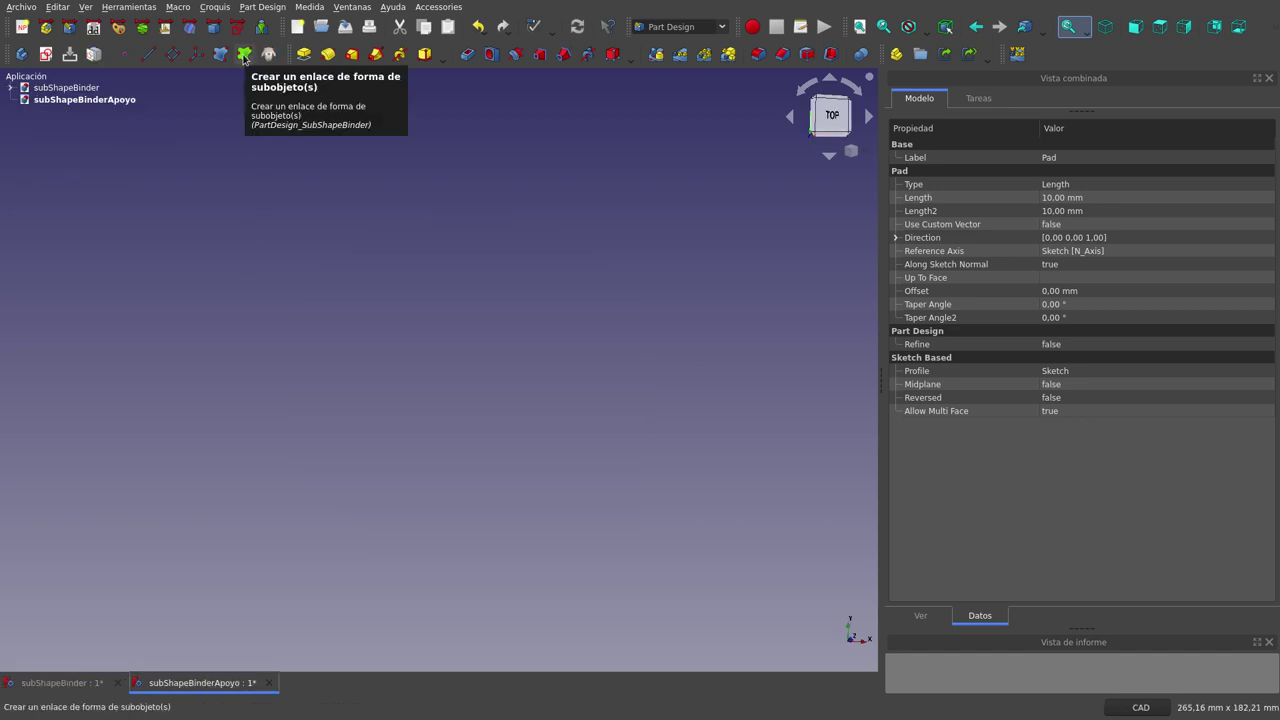
{"action": "left_click", "coordinate": [243, 59]}
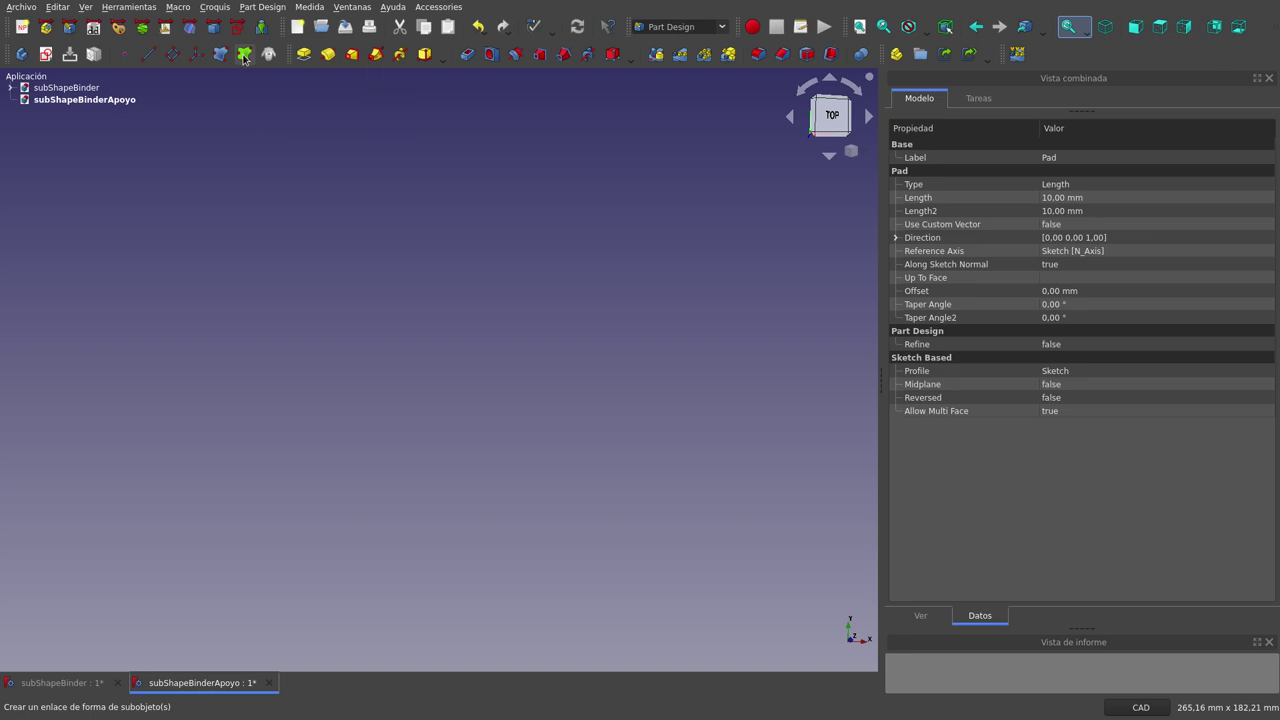
{"action": "scroll", "coordinate": [417, 369], "scroll_direction": "up", "scroll_amount": 3}
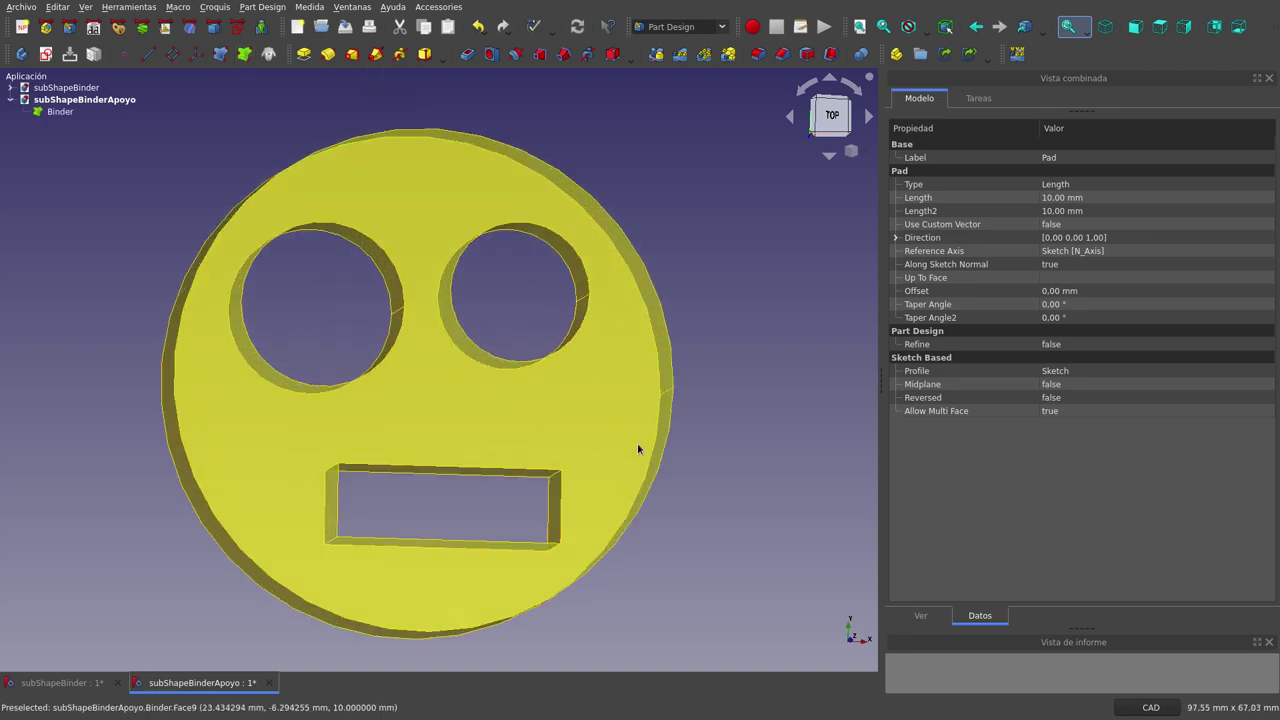
{"action": "middle_click_drag", "start_coordinate": [637, 442], "coordinate": [623, 393]}
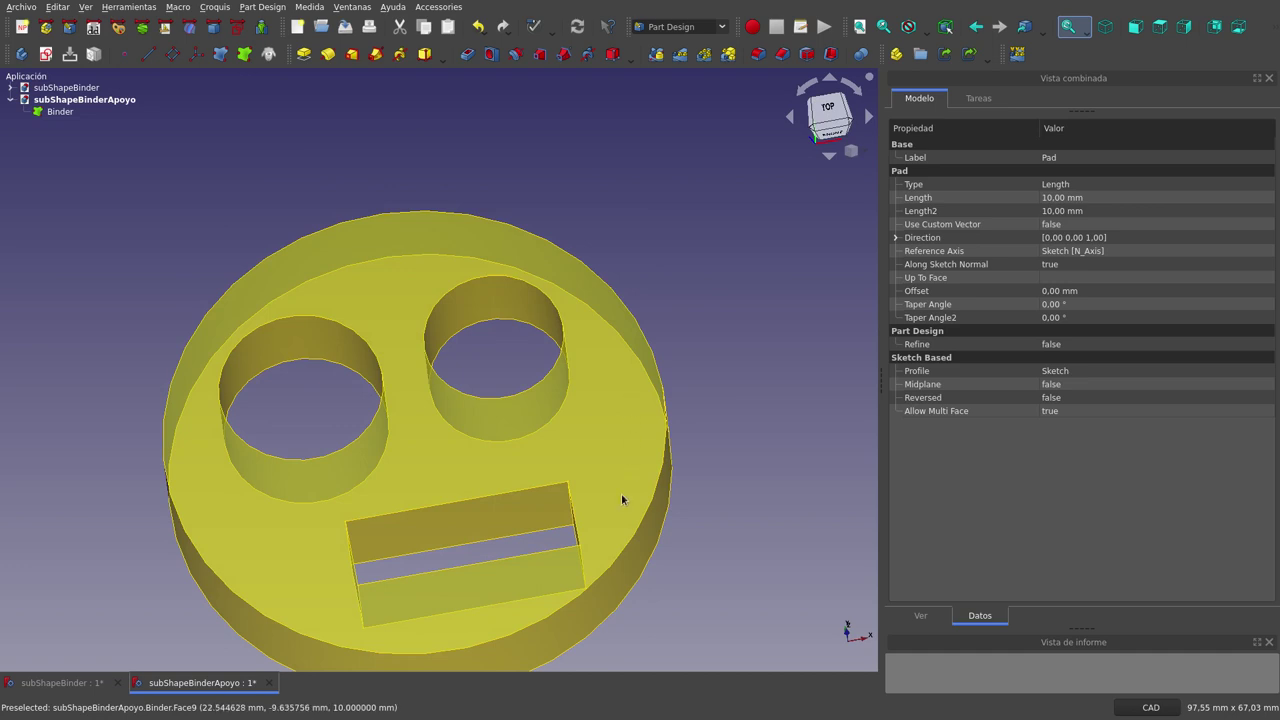
{"action": "scroll", "coordinate": [461, 347], "scroll_direction": "down", "scroll_amount": 1}
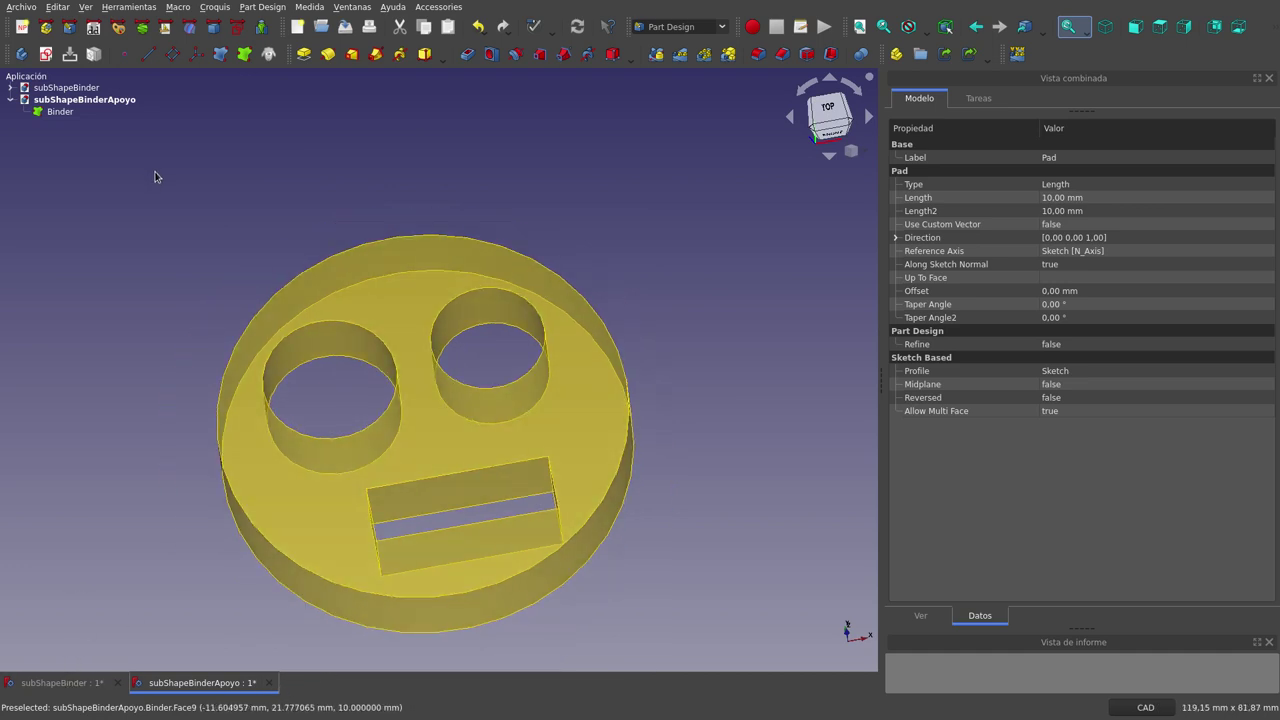
{"action": "left_click", "coordinate": [88, 112]}
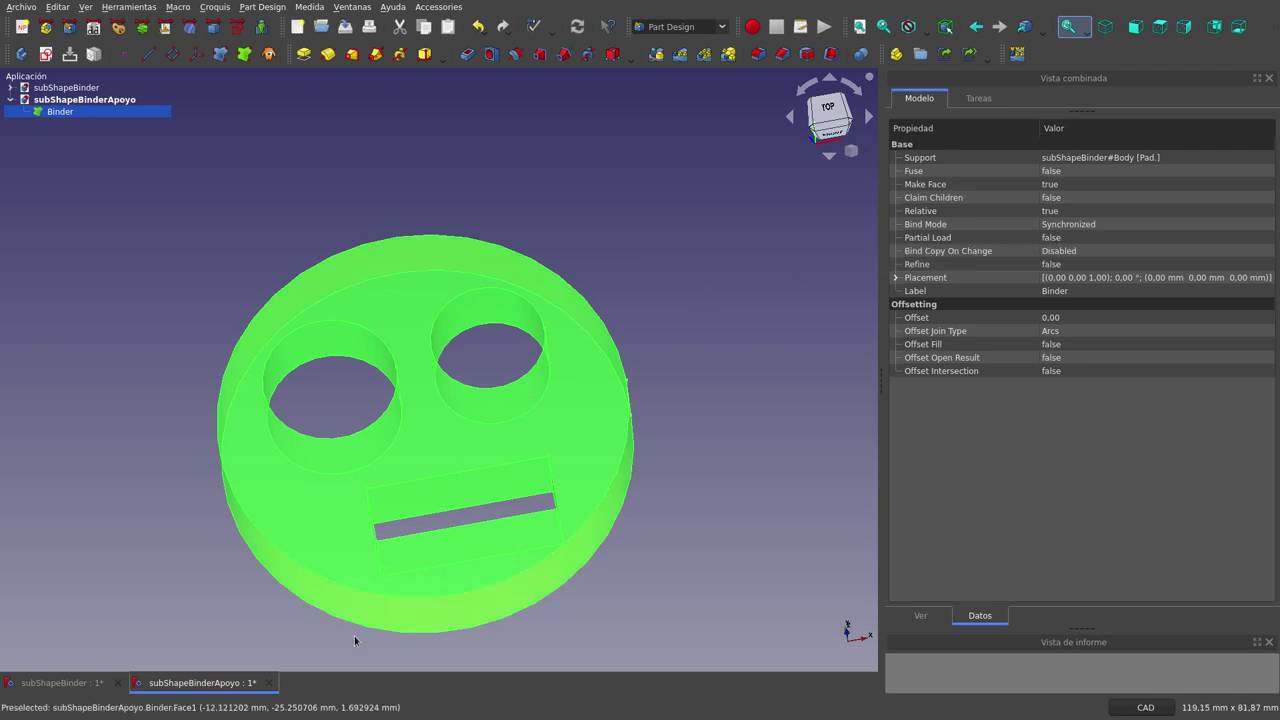
Save and close subShapeBinderApoyo with its dependent subShapeBinder file, then close subShapeBinder
{"action": "left_click", "coordinate": [270, 683]}
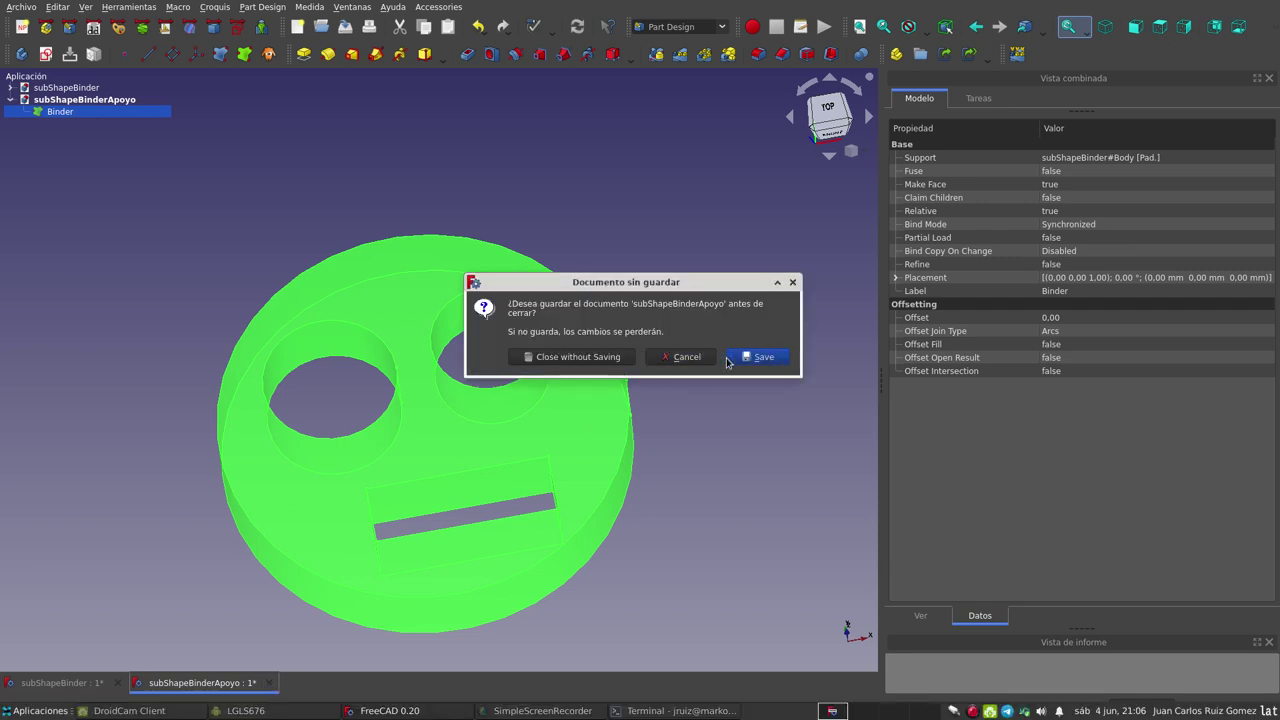
{"action": "left_click", "coordinate": [757, 357]}
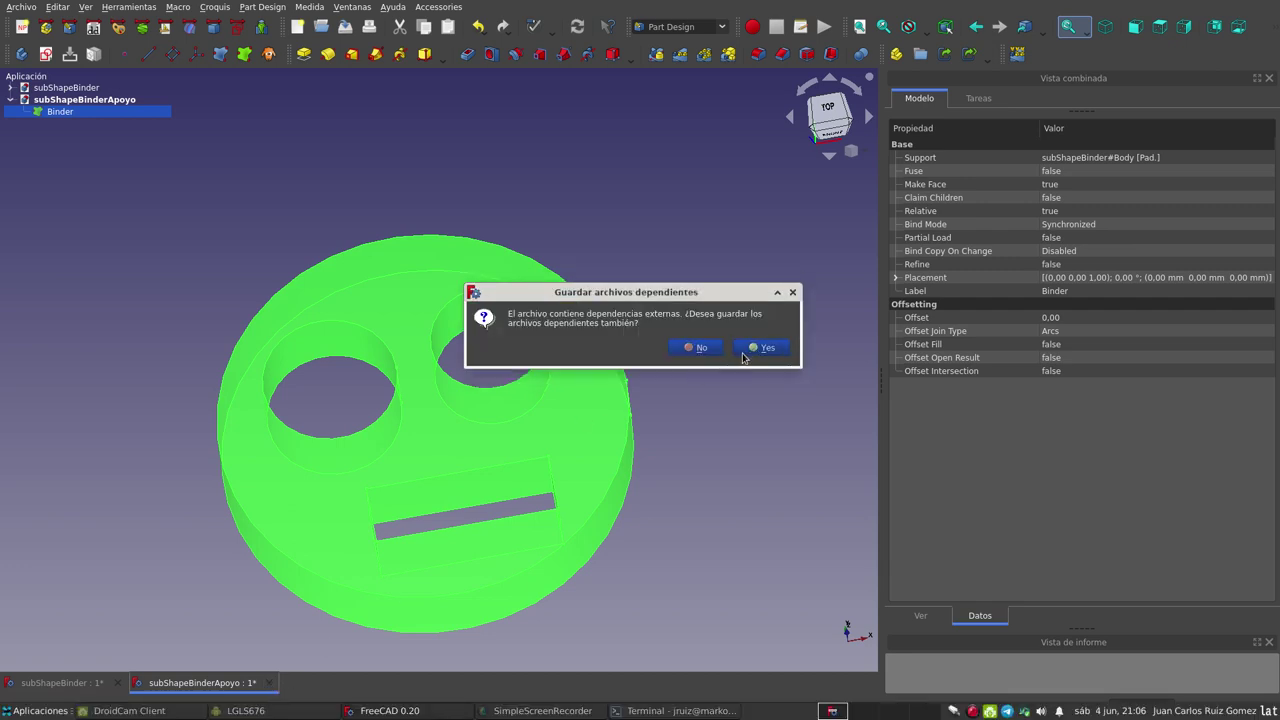
{"action": "left_click", "coordinate": [755, 350]}
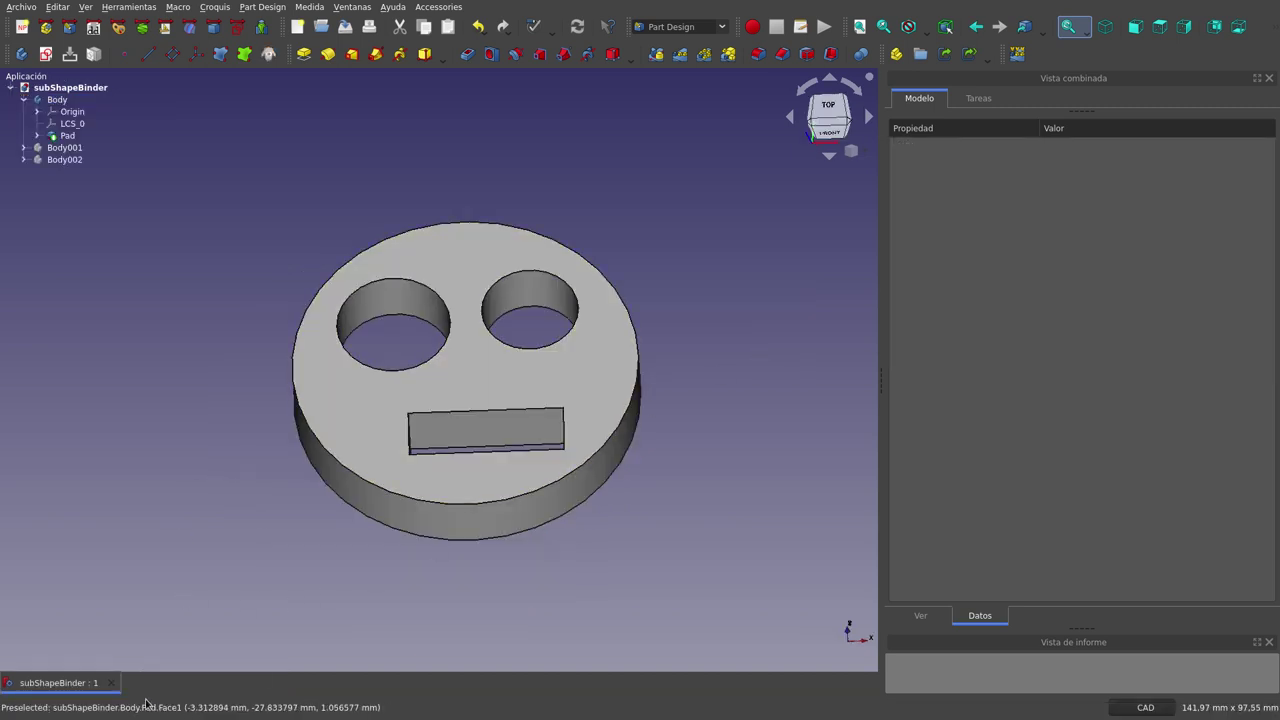
{"action": "left_click", "coordinate": [114, 683]}
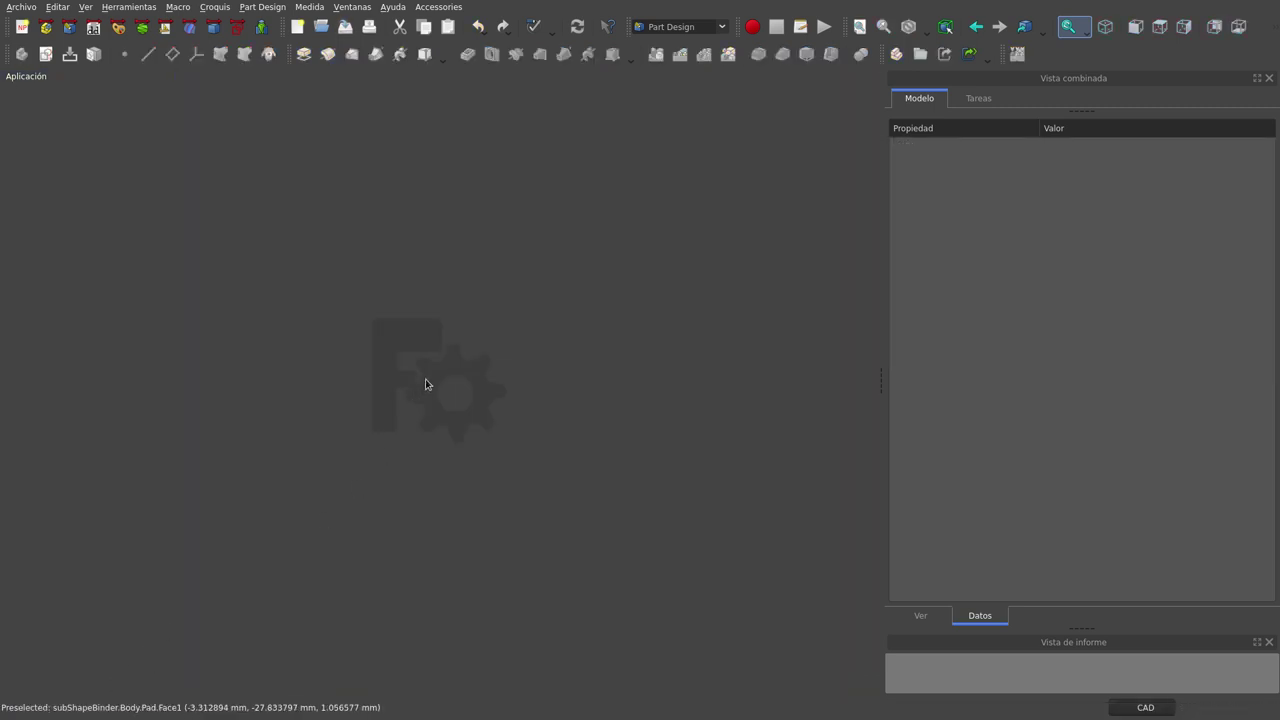
Reopen subShapeBinderApoyo.FCStd from Archivo > Archivos recientes
{"action": "left_click", "coordinate": [19, 8]}
{"action": "mouse_move", "coordinate": [72, 298]}
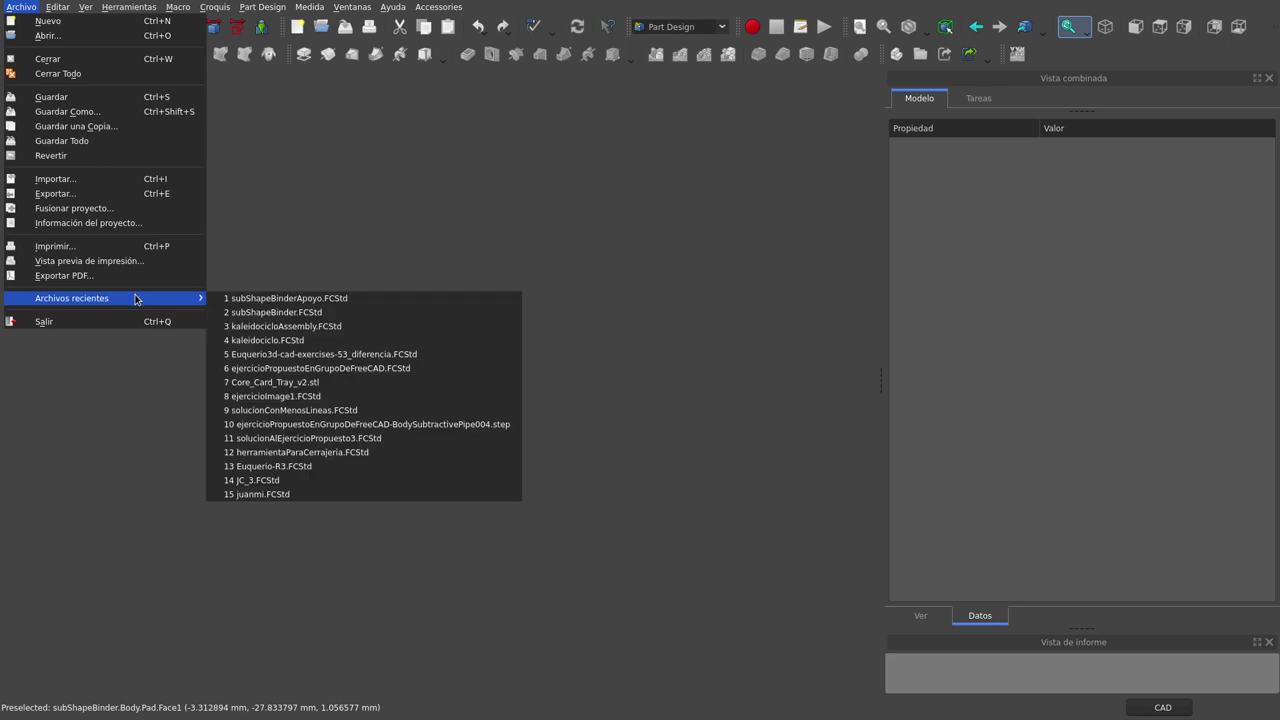
{"action": "left_click", "coordinate": [256, 300]}
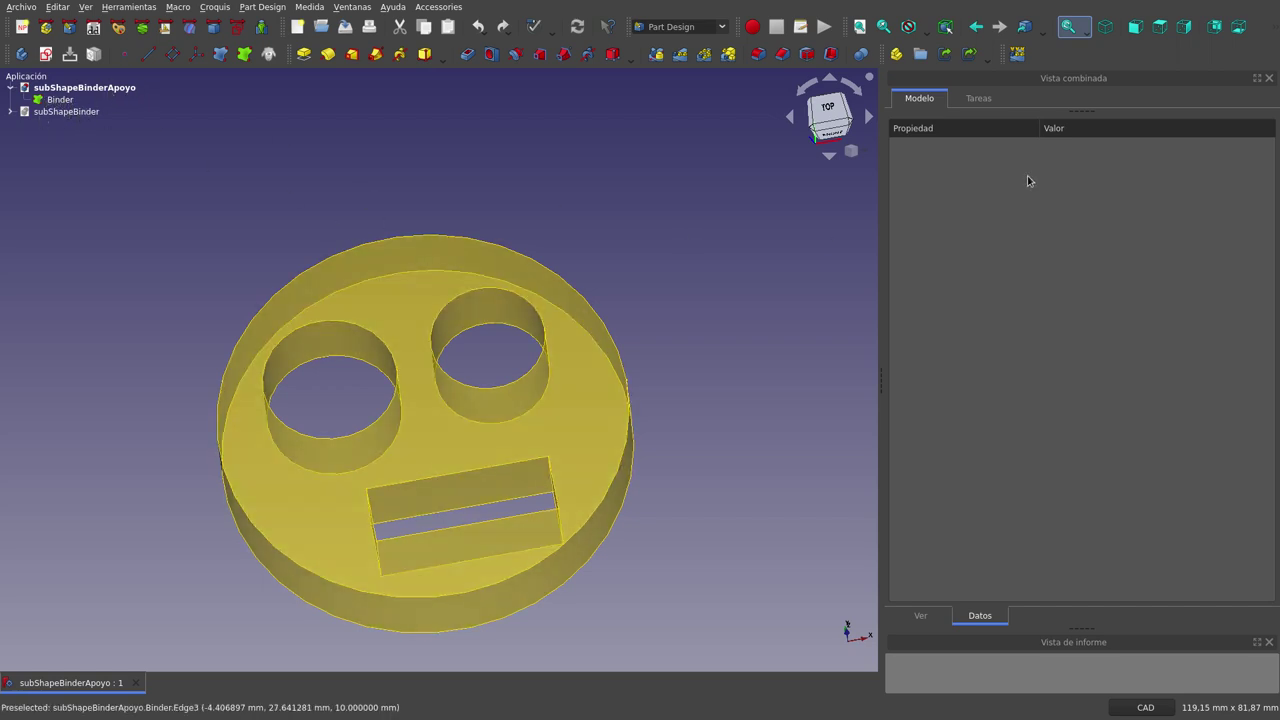
Set the Binder's Partial Load to true, deselect it, and close subShapeBinderApoyo
{"action": "left_click", "coordinate": [975, 99]}
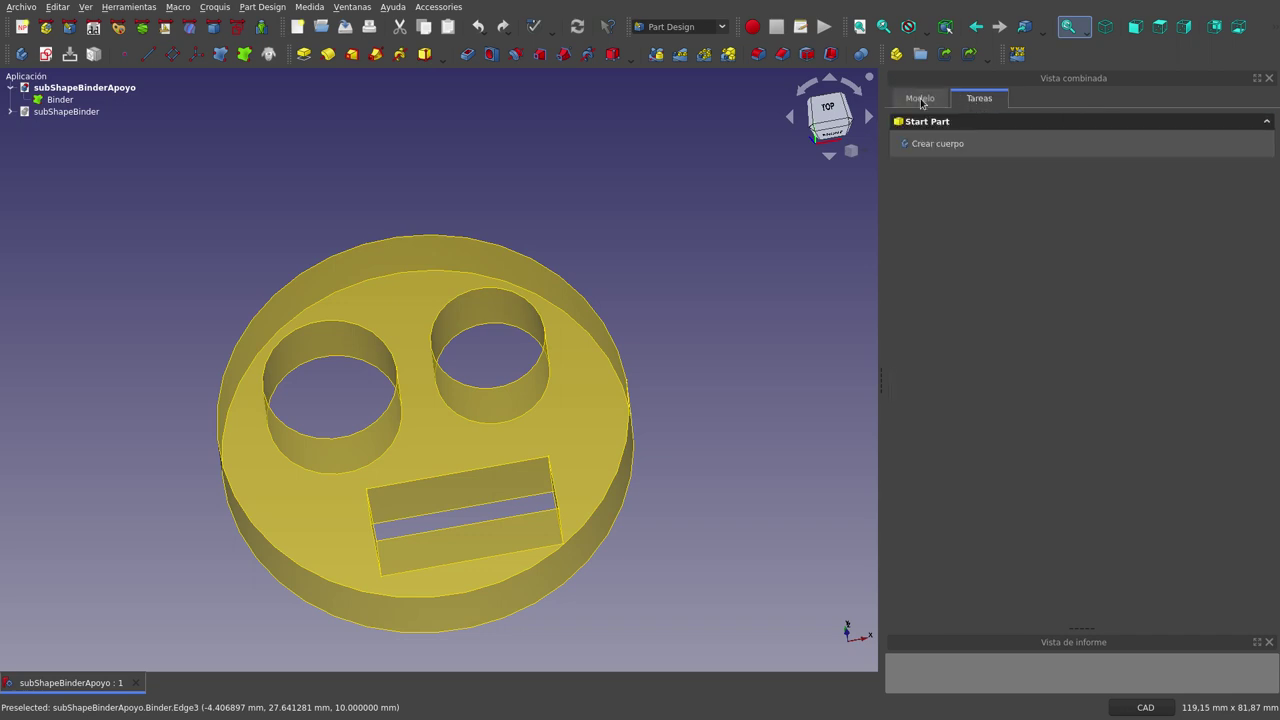
{"action": "left_click", "coordinate": [920, 99]}
{"action": "left_click", "coordinate": [60, 100]}
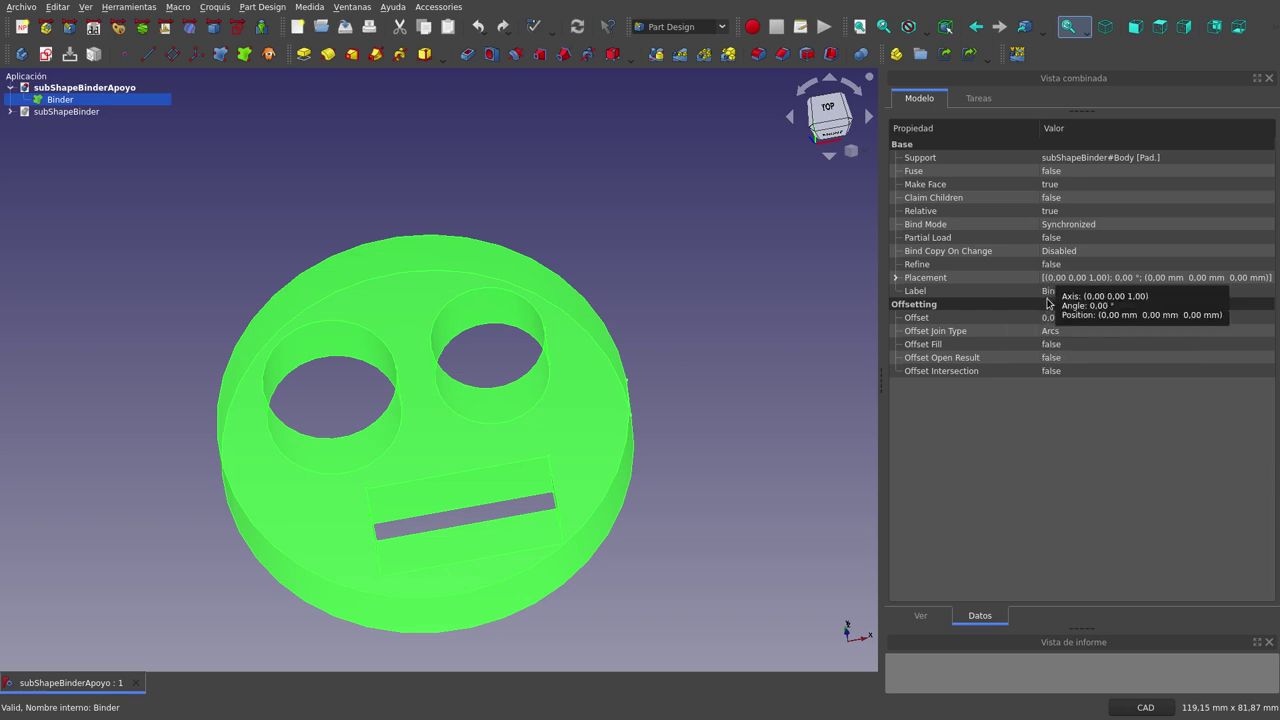
{"action": "left_click", "coordinate": [1098, 243]}
{"action": "left_click", "coordinate": [1100, 244]}
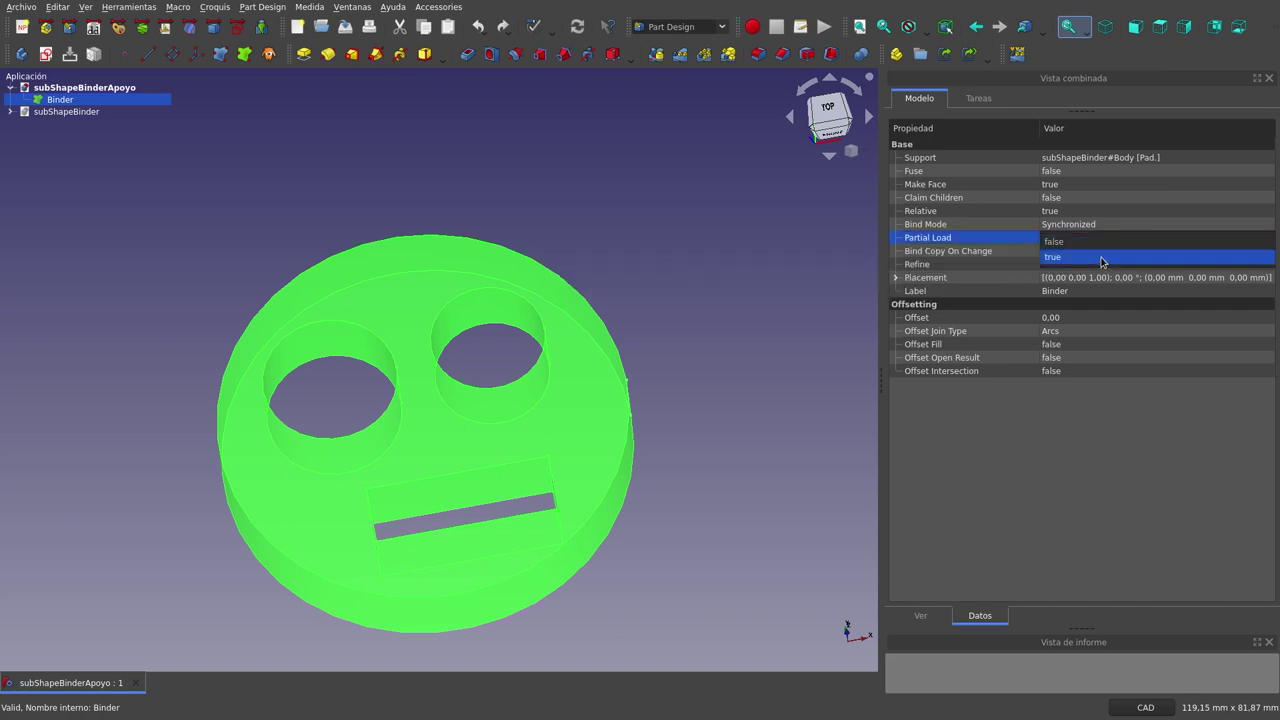
{"action": "left_click", "coordinate": [1101, 262]}
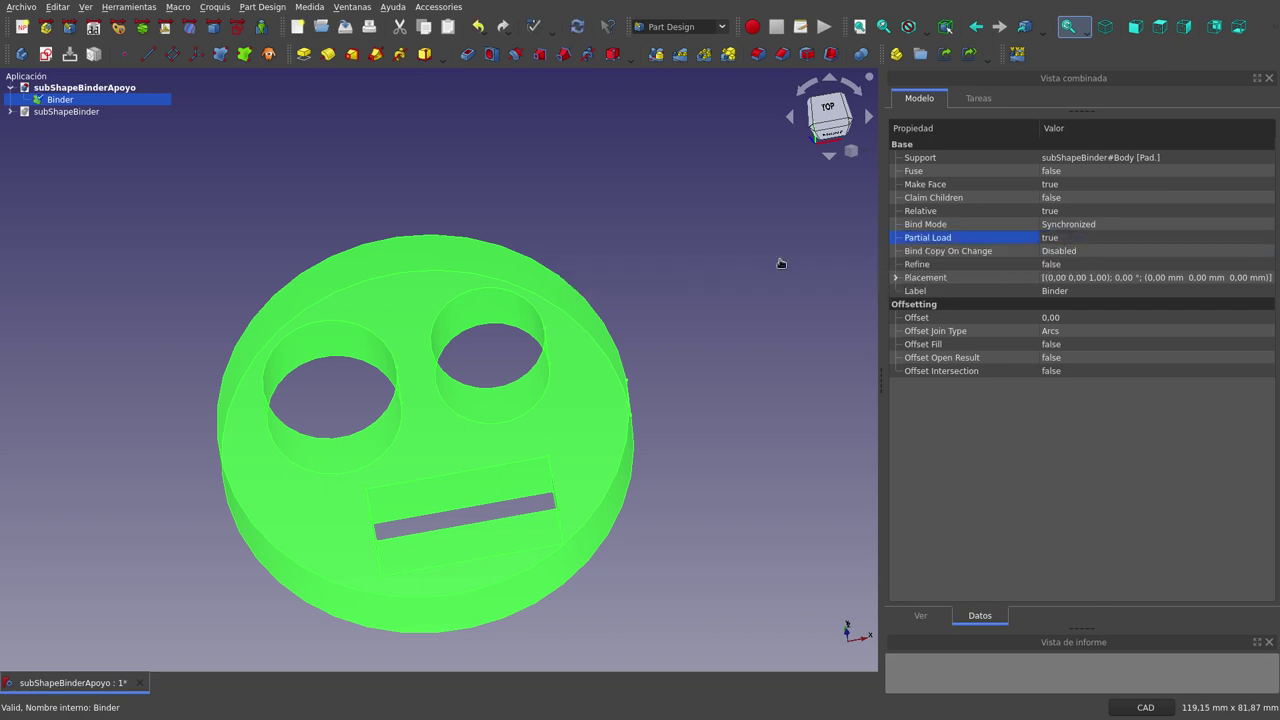
{"action": "left_click", "coordinate": [434, 189]}
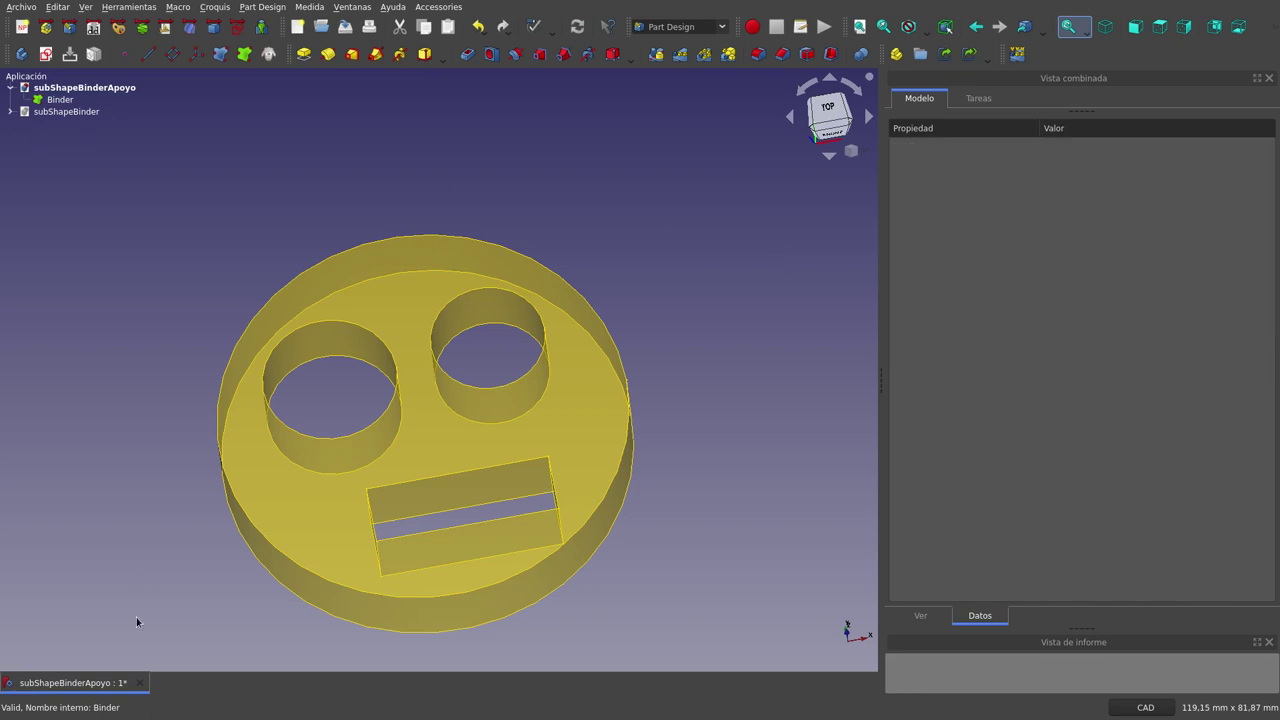
{"action": "left_click", "coordinate": [140, 682]}
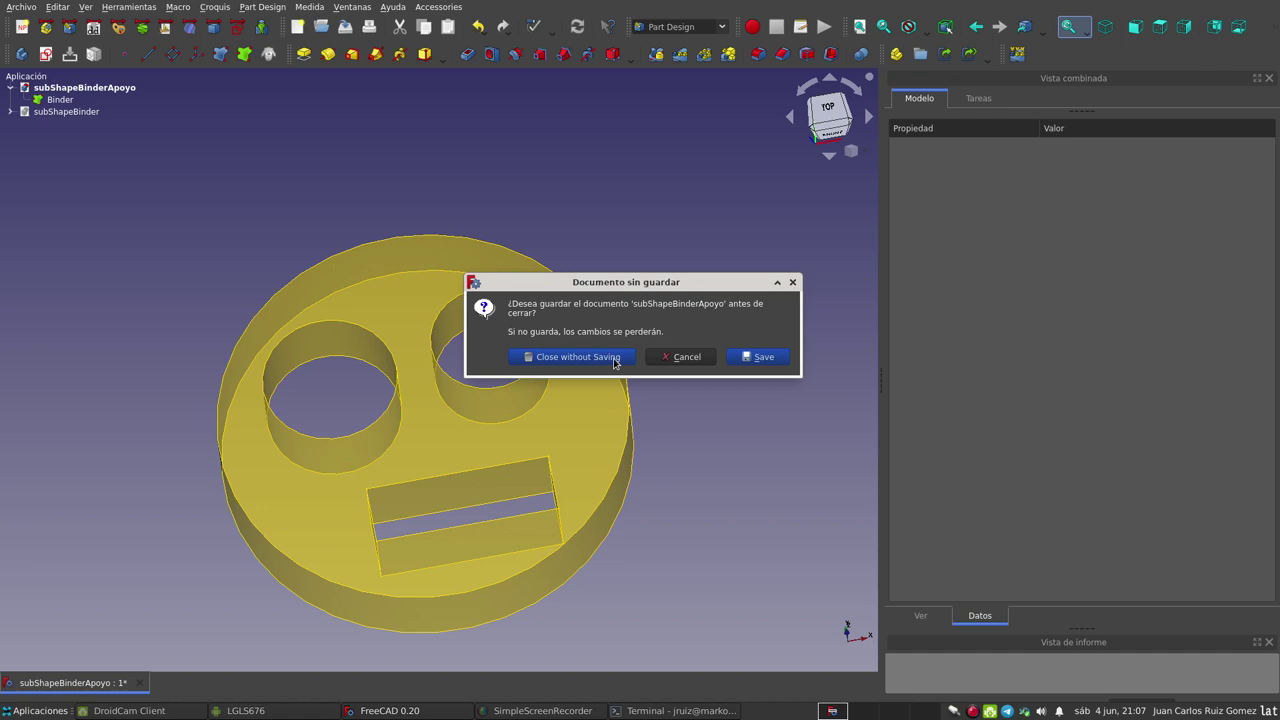
Discard changes to subShapeBinderApoyo and close the subShapeBinder document as well
{"action": "left_click", "coordinate": [747, 358]}
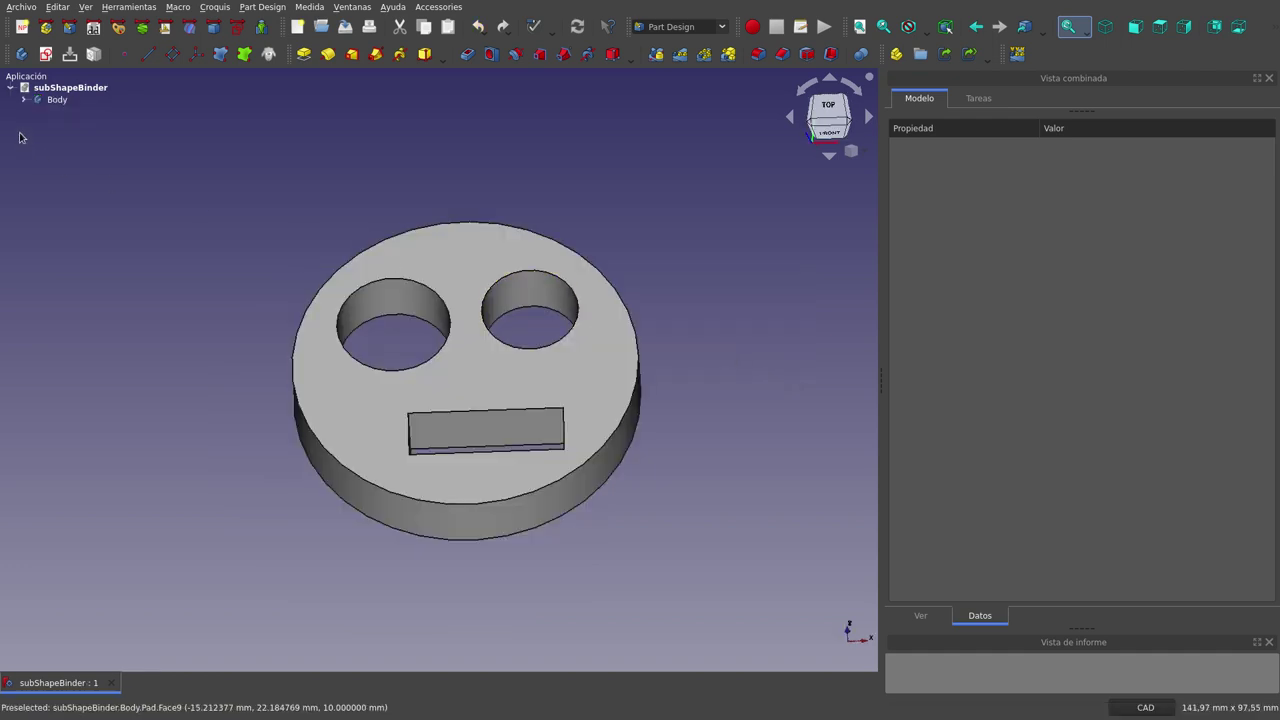
{"action": "left_click", "coordinate": [10, 88]}
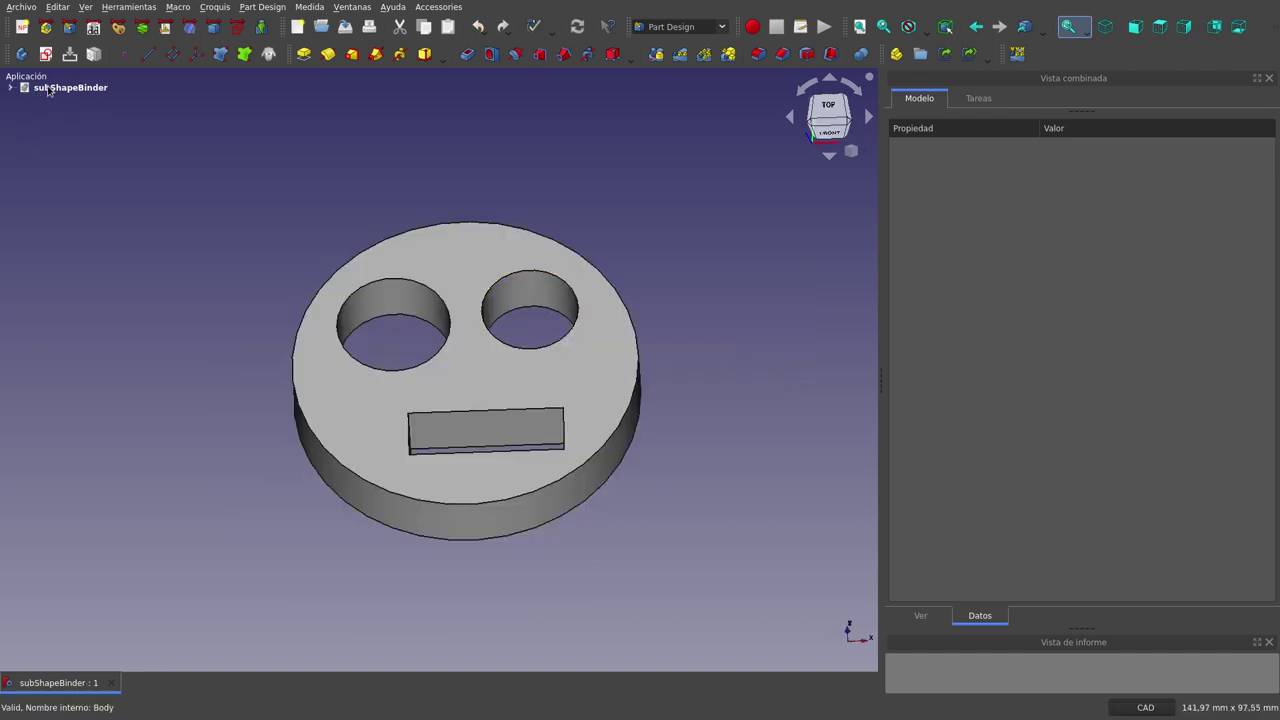
{"action": "left_click", "coordinate": [110, 682]}
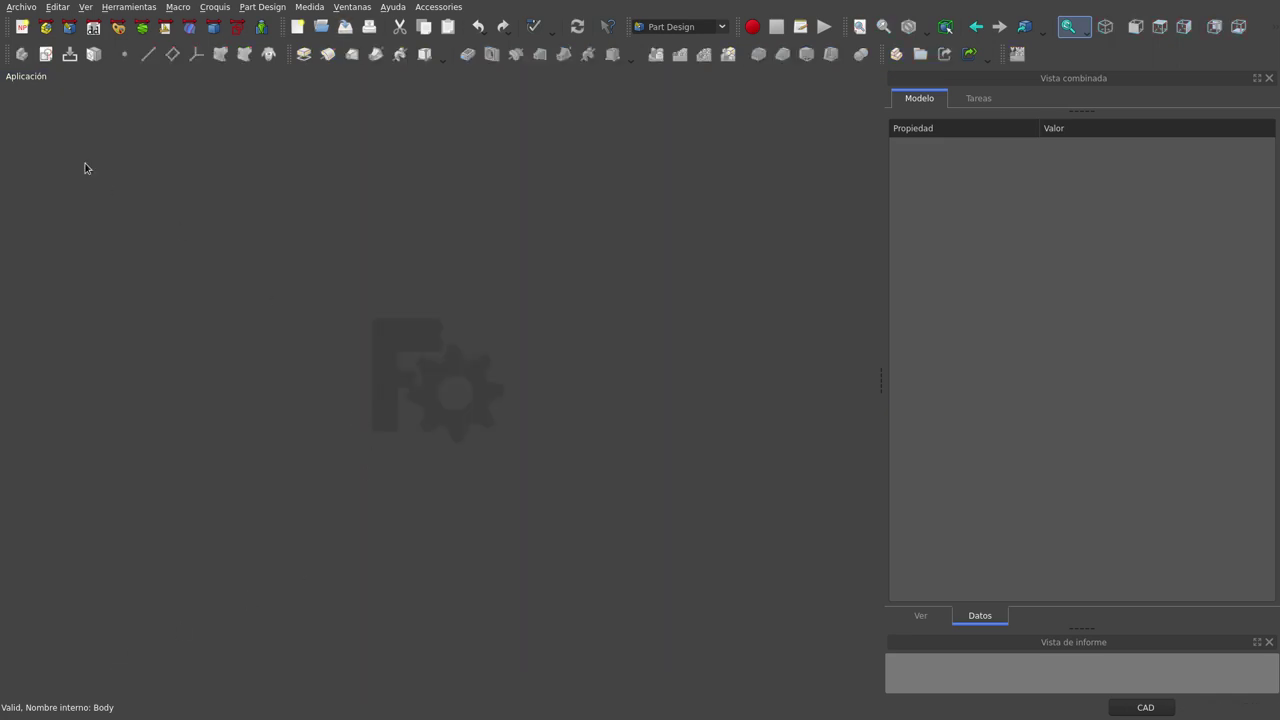
Reopen subShapeBinderApoyo.FCStd and zoom out to view the smiley-face Binder face-on
{"action": "left_click", "coordinate": [19, 8]}
{"action": "mouse_move", "coordinate": [72, 298]}
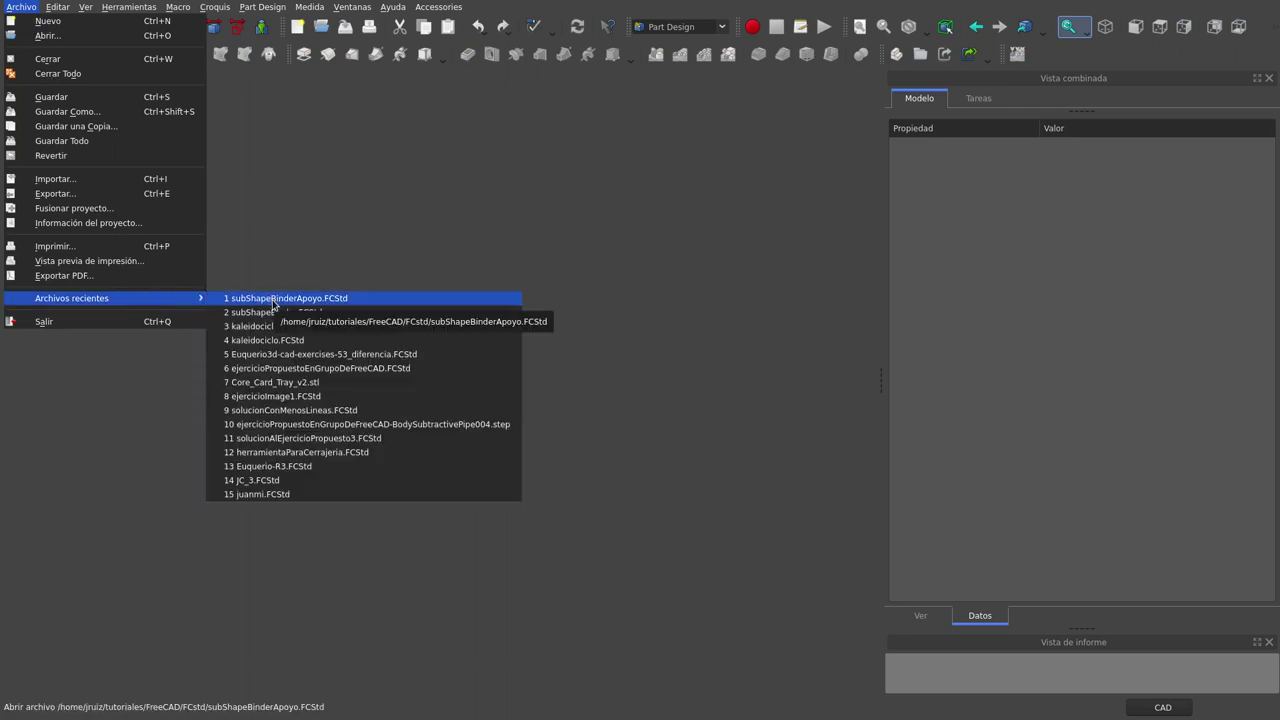
{"action": "left_click", "coordinate": [275, 298]}
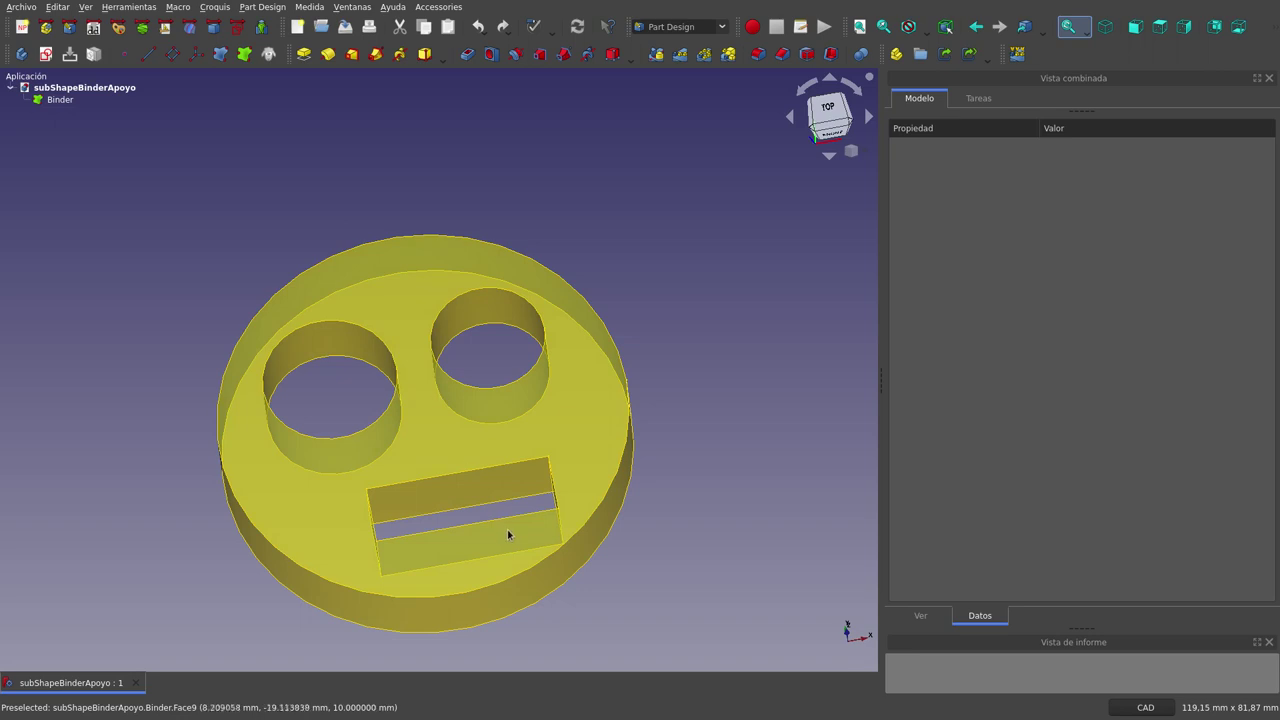
{"action": "scroll", "coordinate": [446, 432], "scroll_direction": "down", "scroll_amount": 2}
{"action": "mouse_move", "coordinate": [443, 438]}
{"action": "middle_mouse_down"}
{"action": "mouse_move", "coordinate": [434, 349]}
{"action": "mouse_move", "coordinate": [434, 451]}
{"action": "middle_mouse_up"}
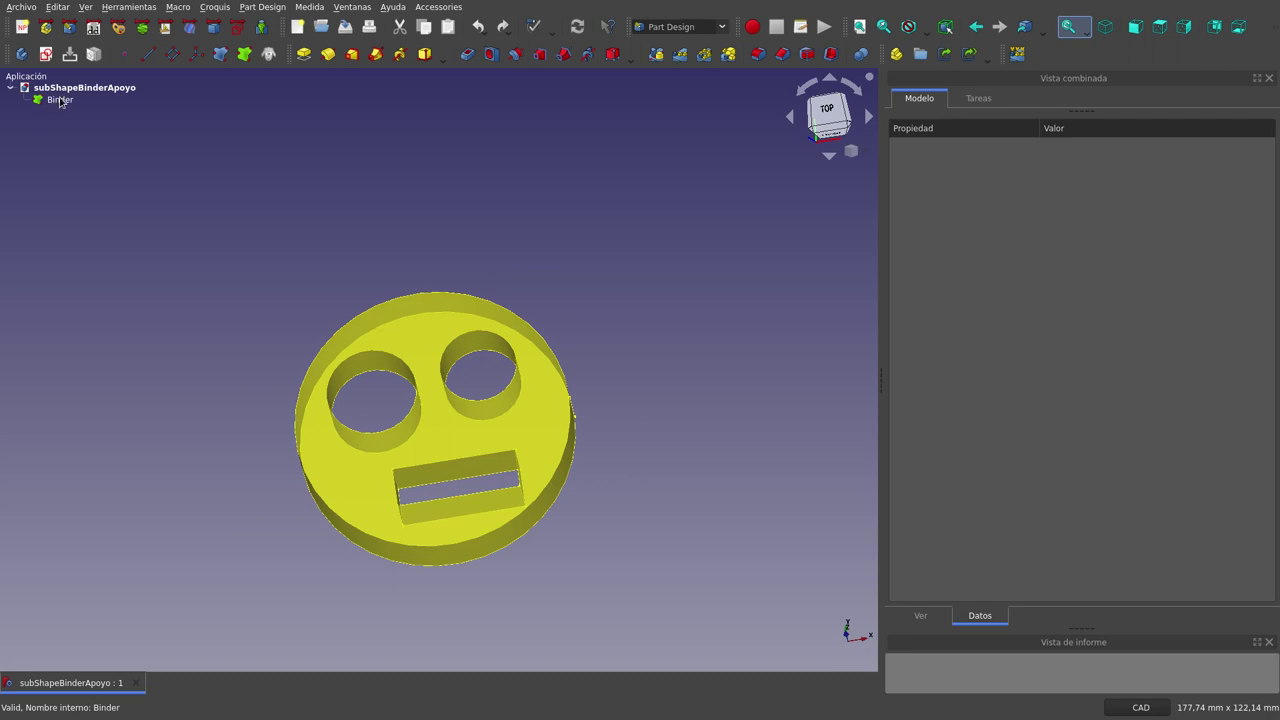
Confirm the reopened Binder's Partial Load reads true, then close subShapeBinderApoyo
{"action": "left_click", "coordinate": [61, 101]}
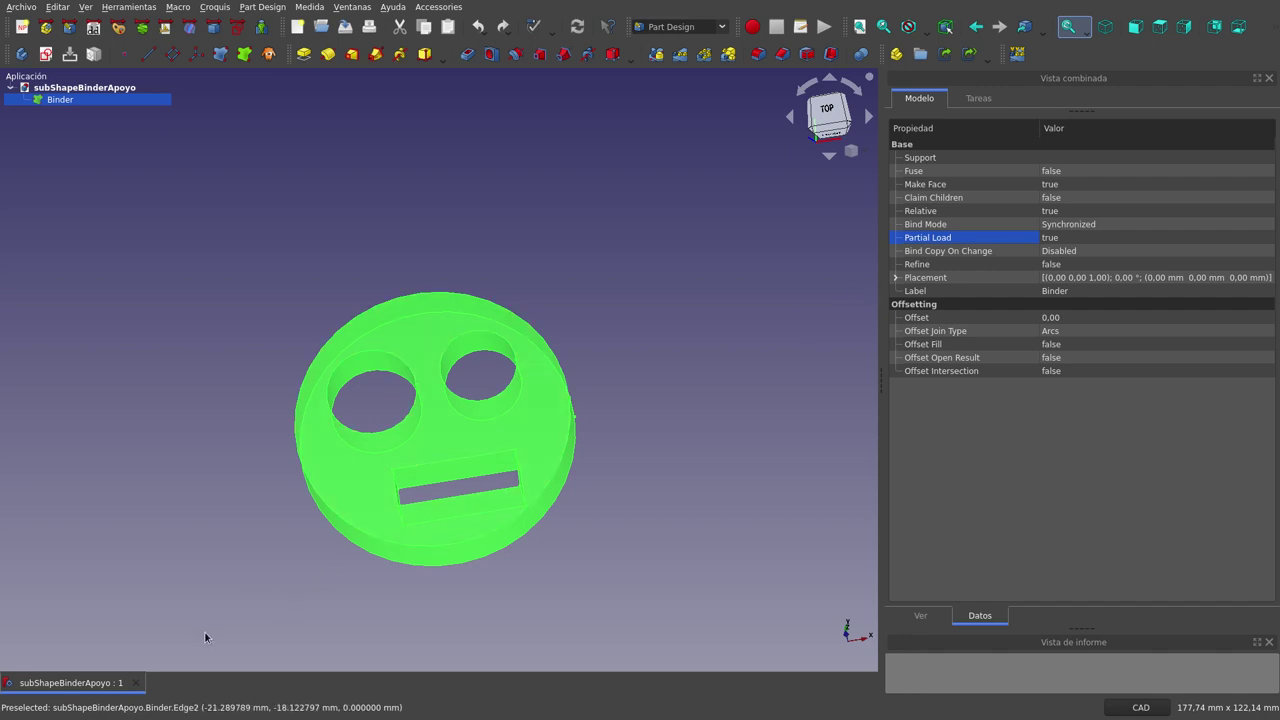
{"action": "left_click", "coordinate": [138, 686]}
Reopen subShapeBinder.FCStd from Archivo > Archivos recientes
{"action": "left_click", "coordinate": [18, 8]}
{"action": "mouse_move", "coordinate": [72, 298]}
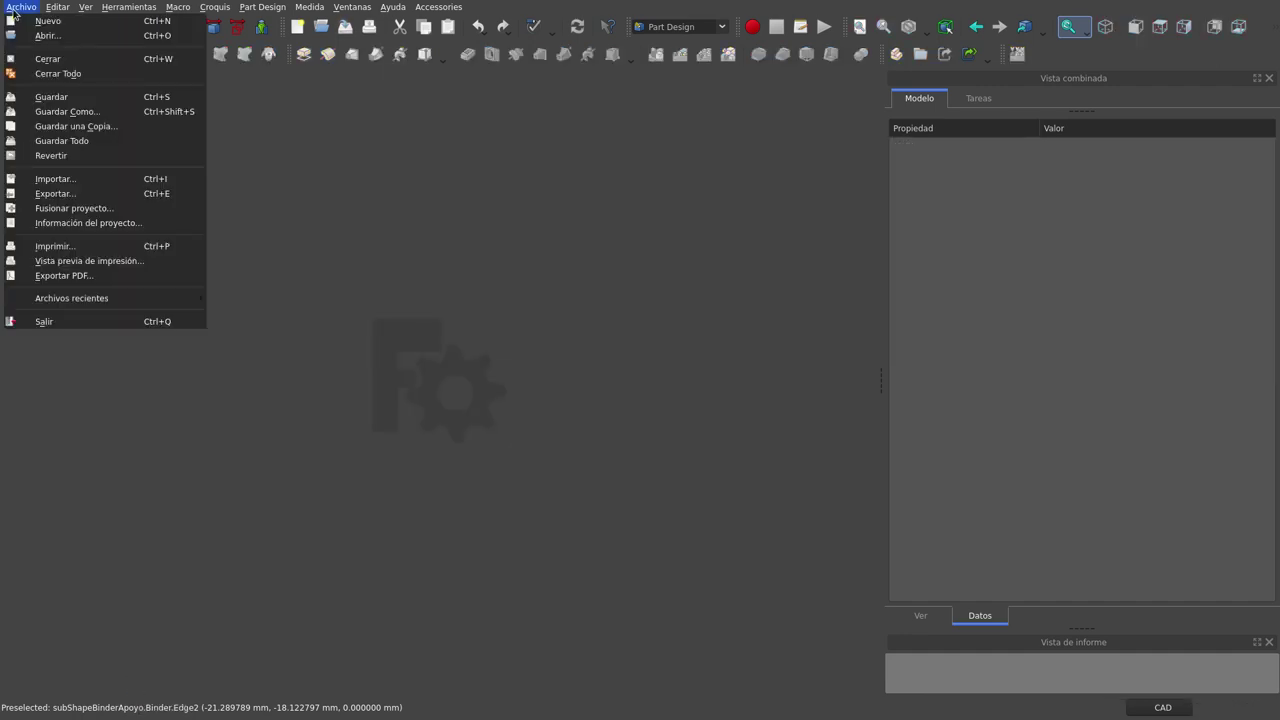
{"action": "left_click", "coordinate": [297, 313]}
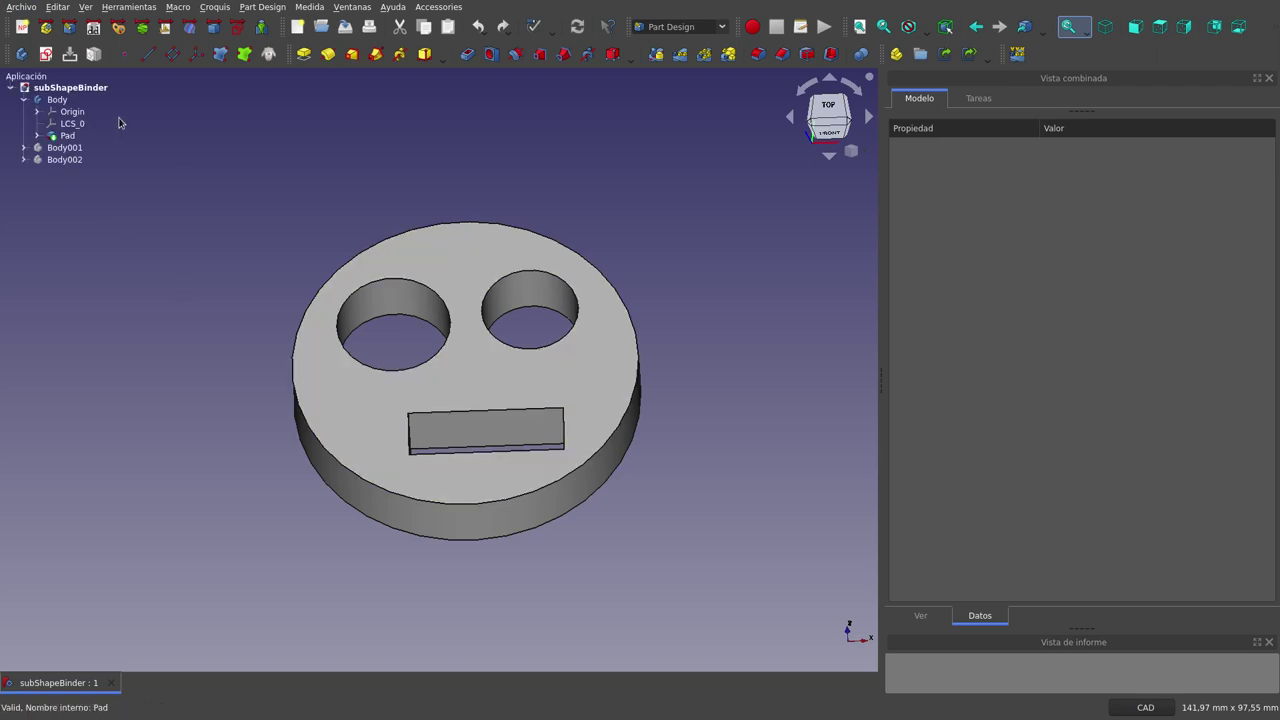
Collapse Body and compare the properties of Body002 and Body
{"action": "left_click", "coordinate": [24, 100]}
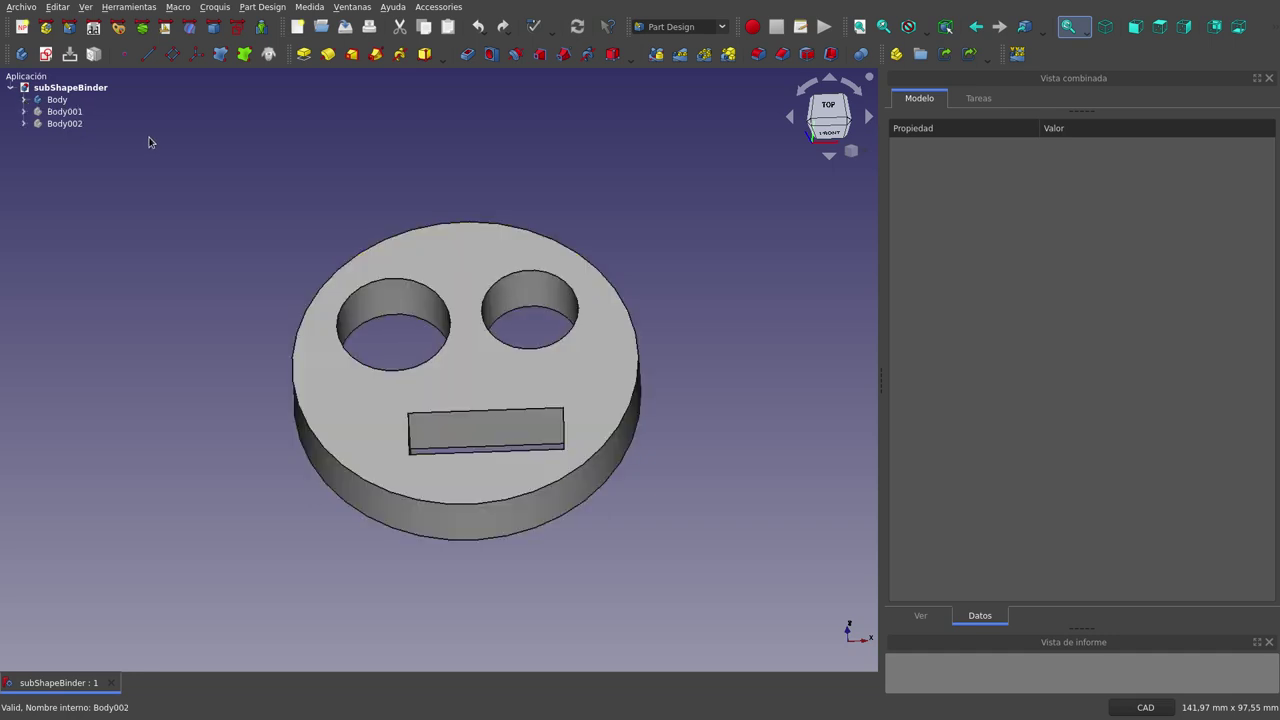
{"action": "left_click", "coordinate": [60, 123]}
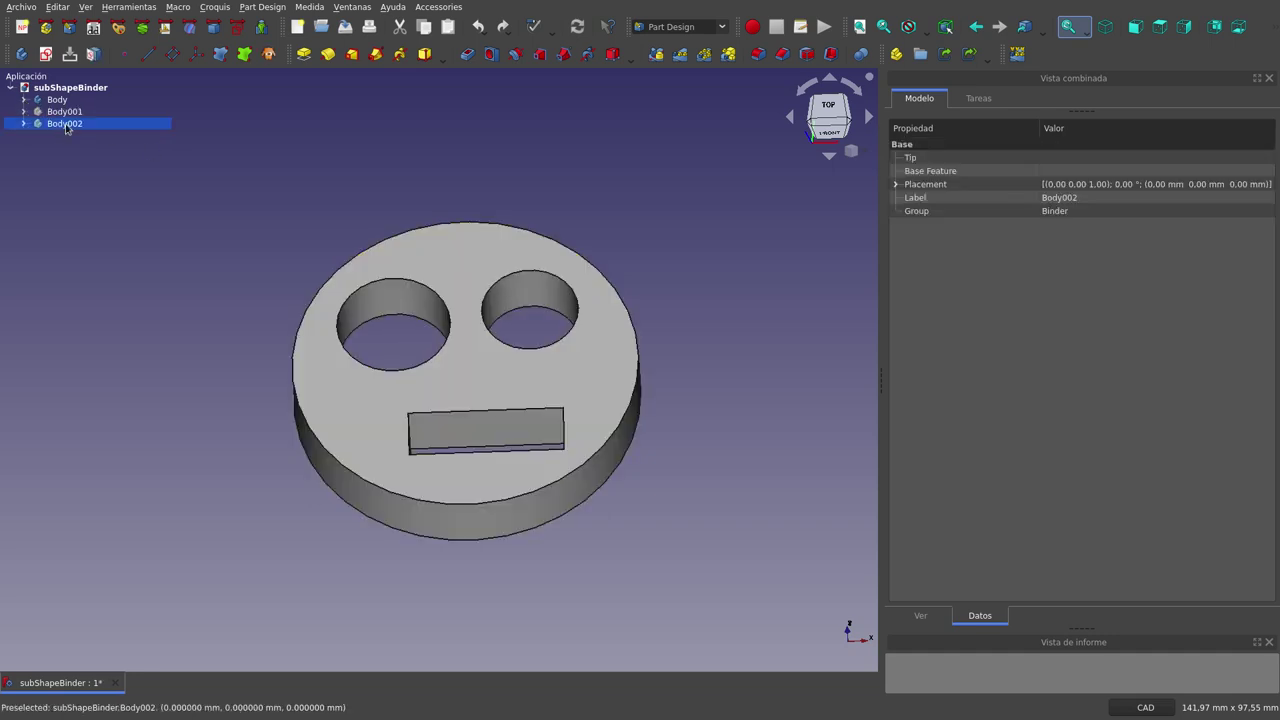
{"action": "left_click", "coordinate": [56, 100]}
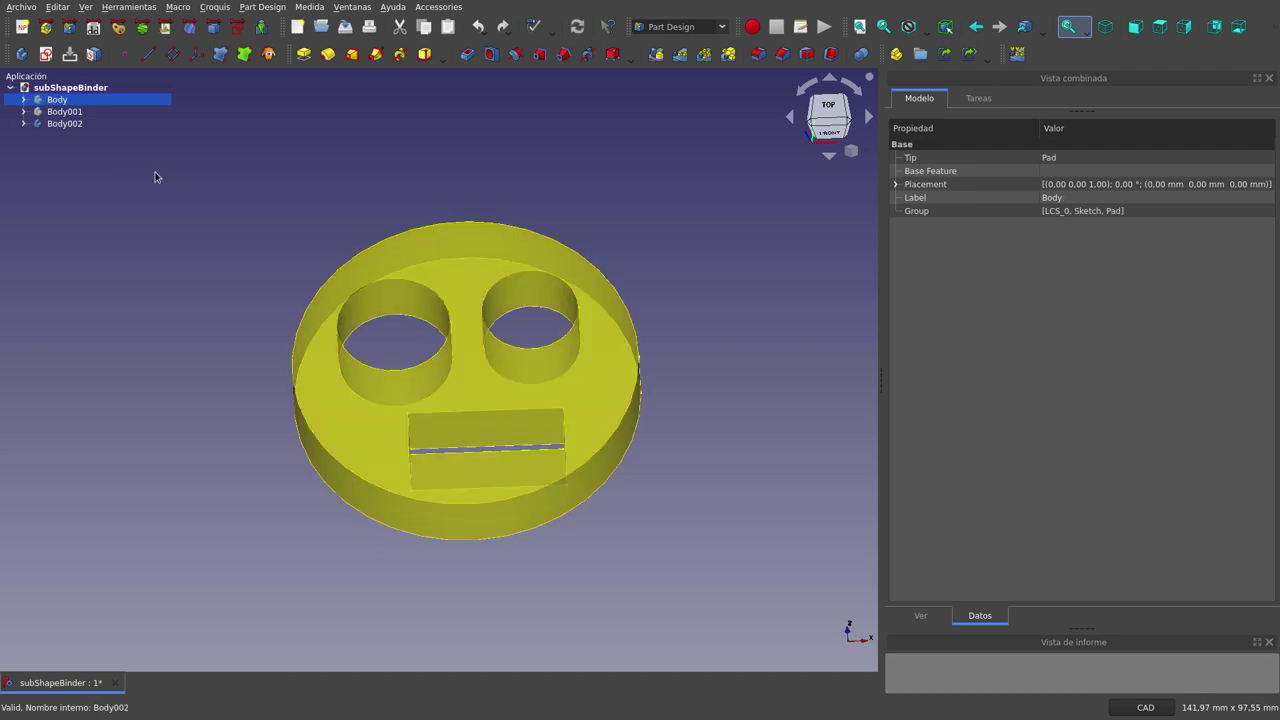
{"action": "left_click", "coordinate": [64, 124]}
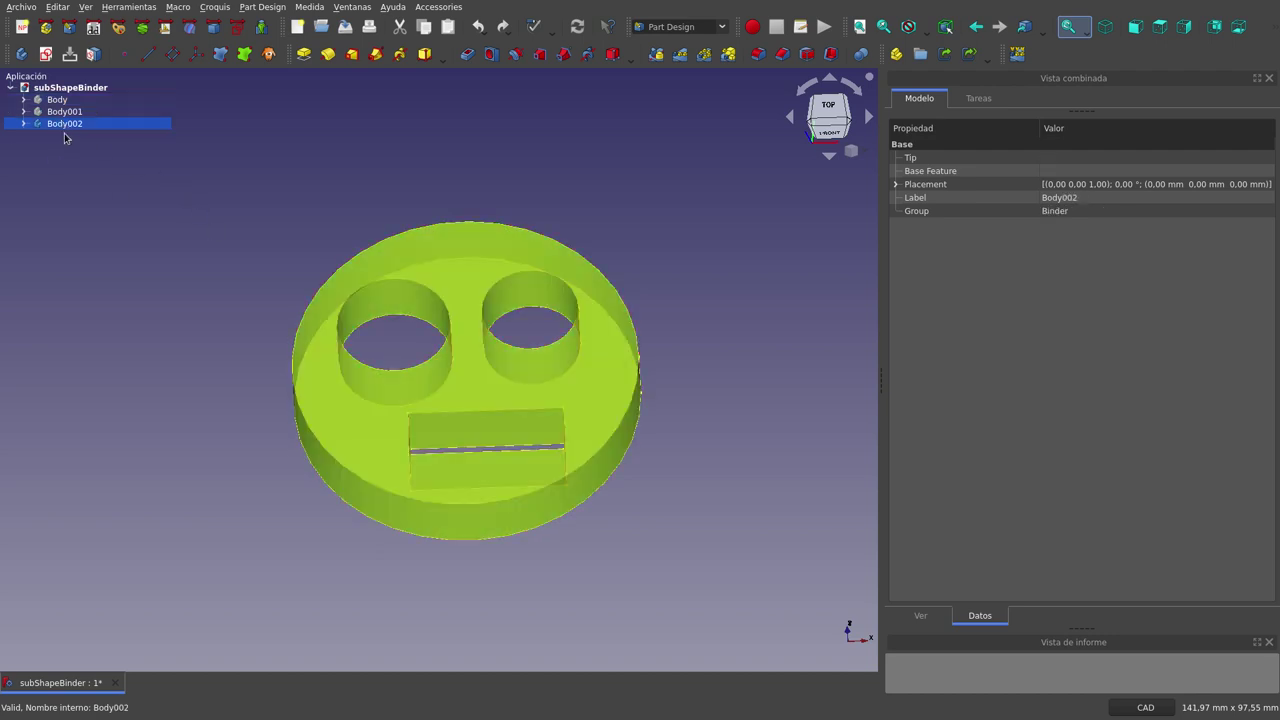
Delete the old Binder from Body002 with Eliminar, leaving only Origin002
{"action": "left_click", "coordinate": [24, 123]}
{"action": "left_click", "coordinate": [67, 148]}
{"action": "right_click", "coordinate": [67, 148]}
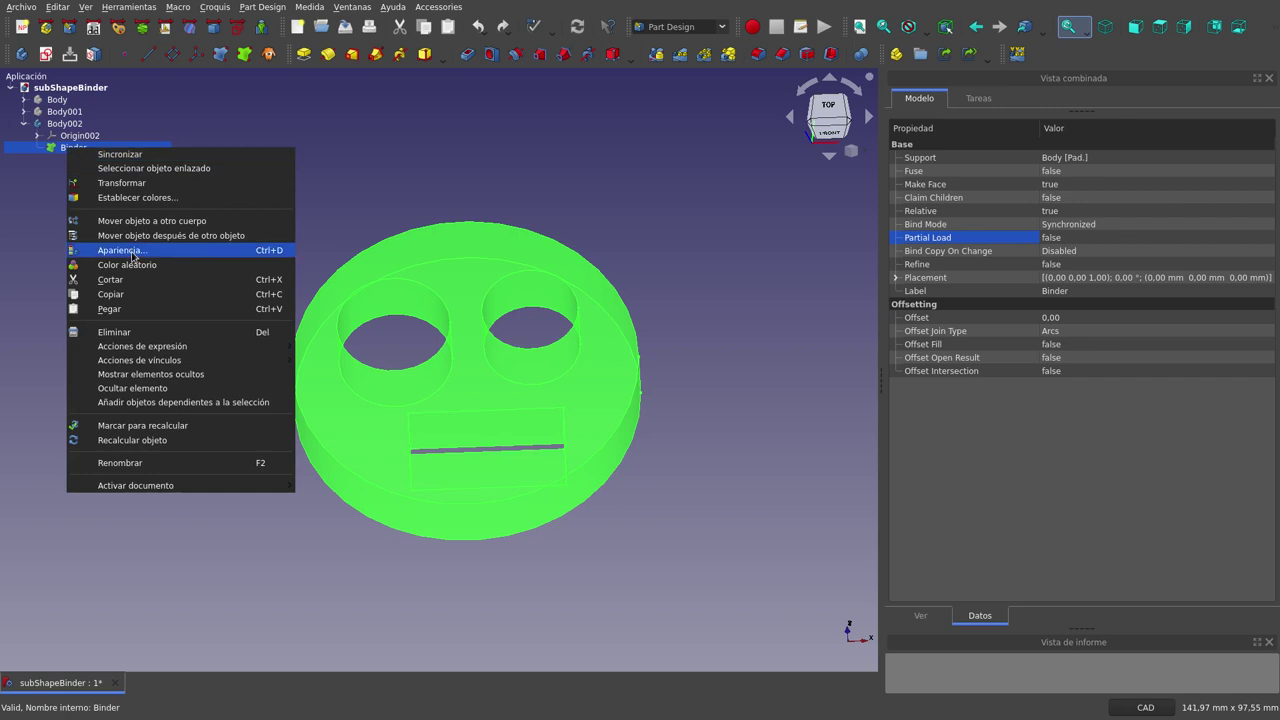
{"action": "left_click", "coordinate": [150, 332]}
Show the smiley-face Sketch under Body's Pad, then select Body002 together with that Sketch
{"action": "left_click", "coordinate": [24, 100]}
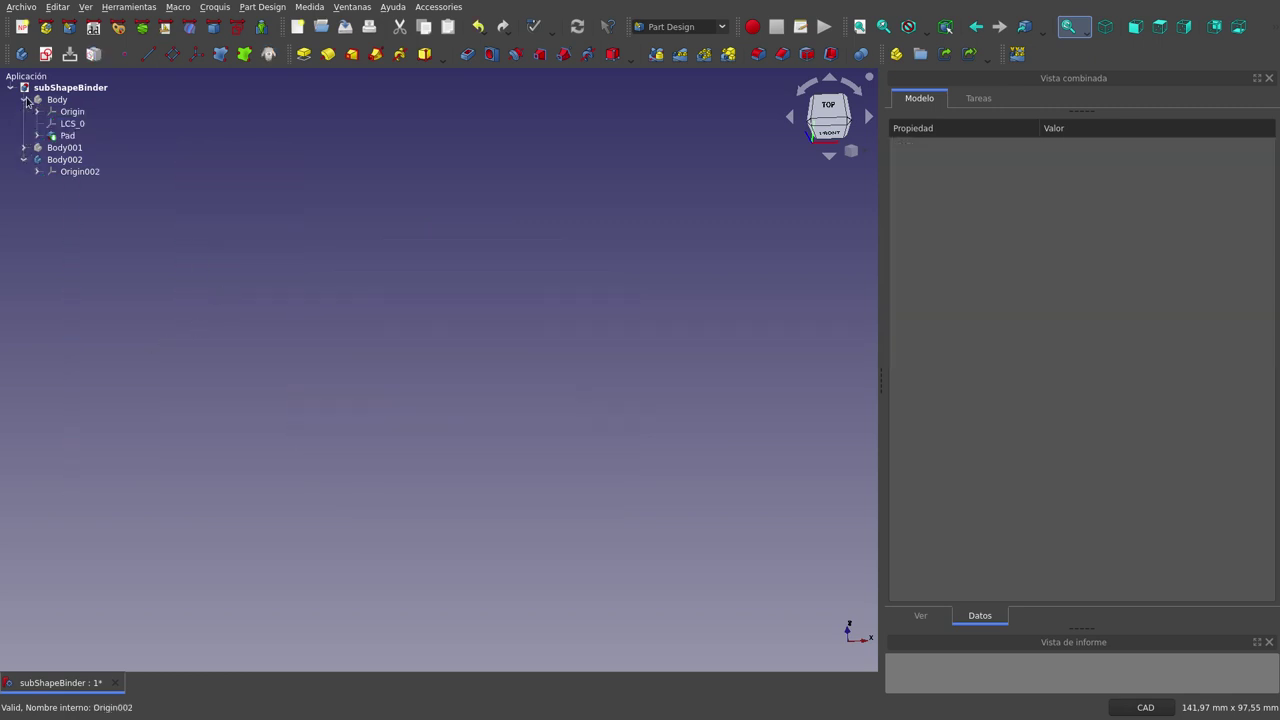
{"action": "left_click", "coordinate": [37, 135]}
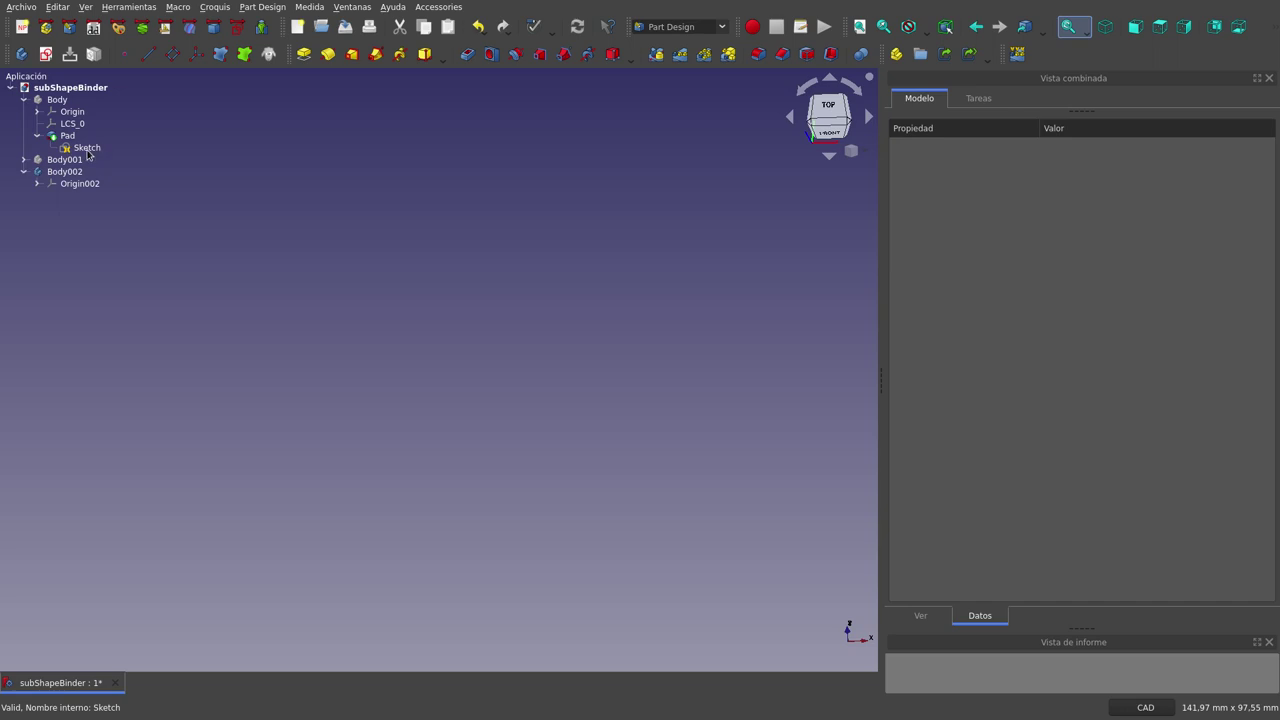
{"action": "left_click", "coordinate": [87, 150]}
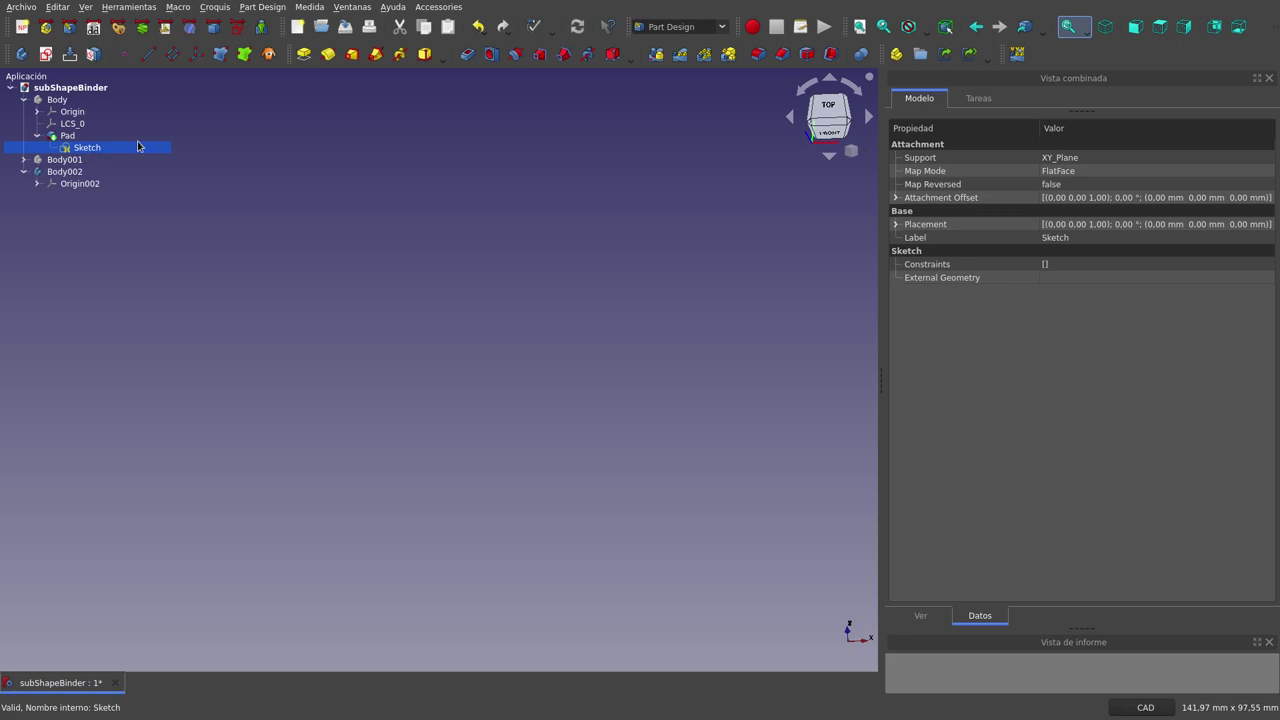
{"action": "left_click", "coordinate": [57, 100]}
{"action": "left_click", "coordinate": [67, 135]}
{"action": "left_click", "coordinate": [167, 186]}
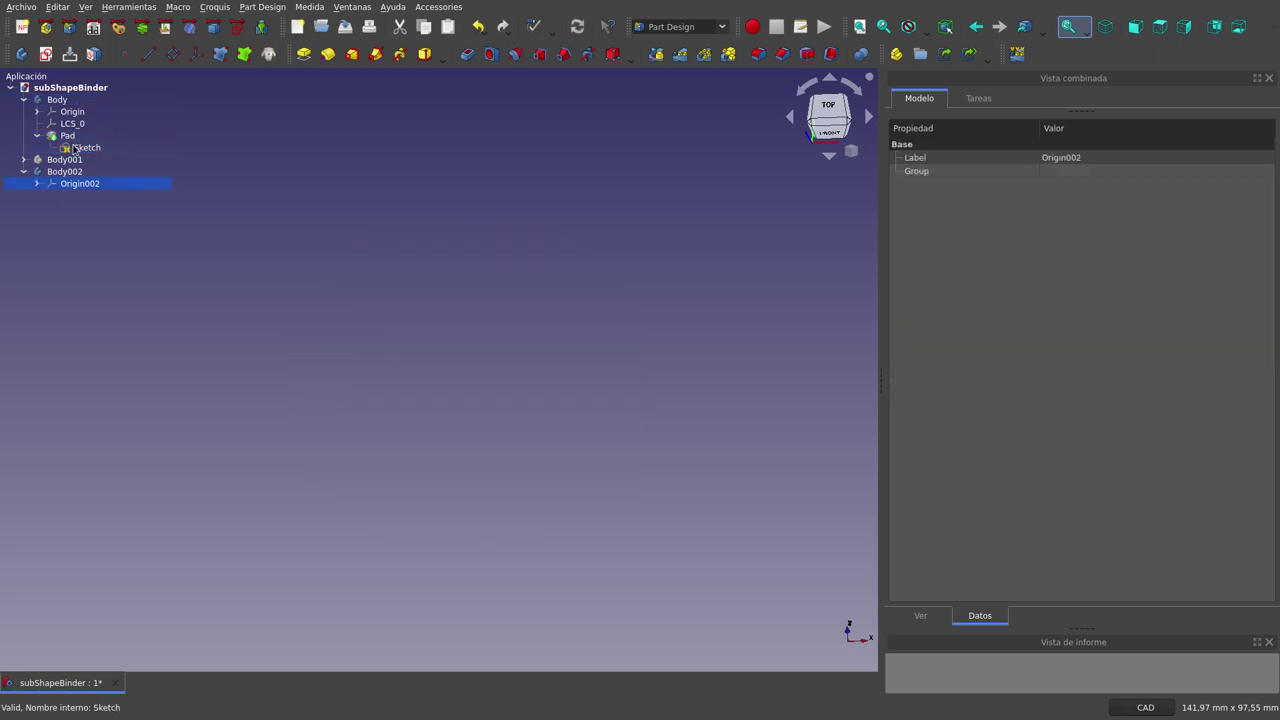
{"action": "left_click", "coordinate": [87, 147]}
{"action": "key", "text": "space"}
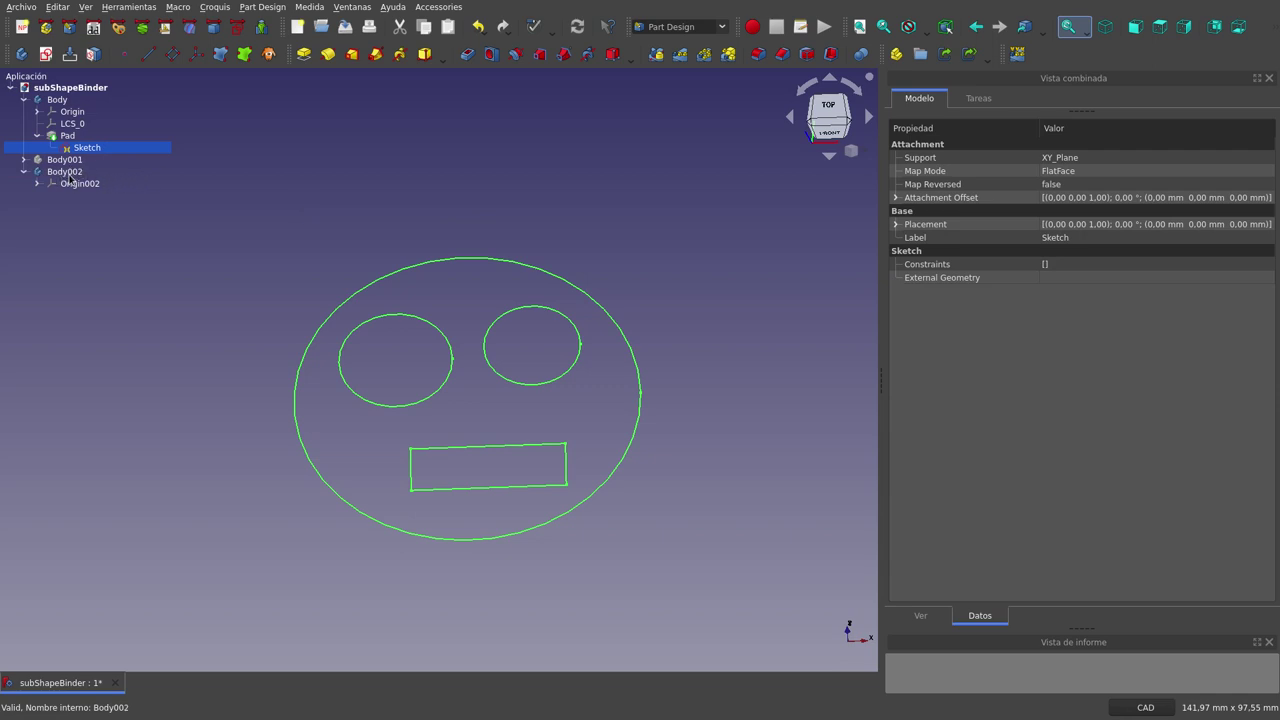
{"action": "left_click", "coordinate": [70, 174]}
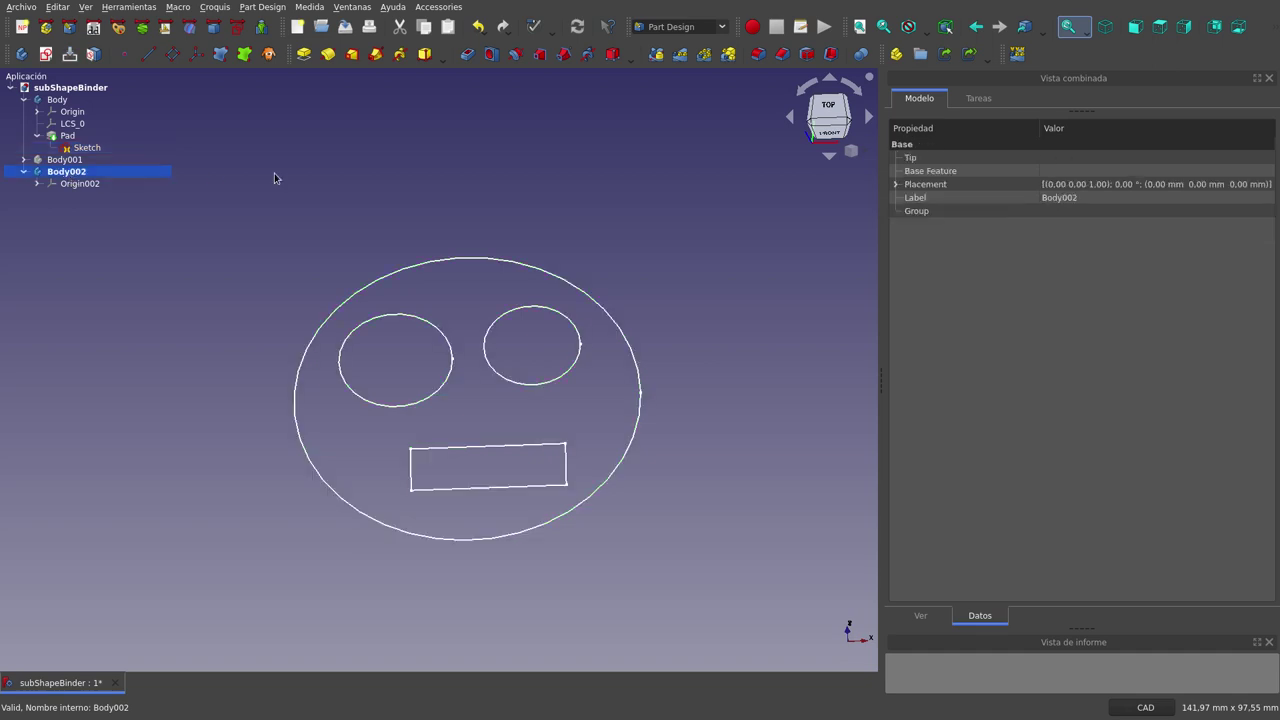
{"action": "left_click", "coordinate": [88, 148], "text": "ctrl"}
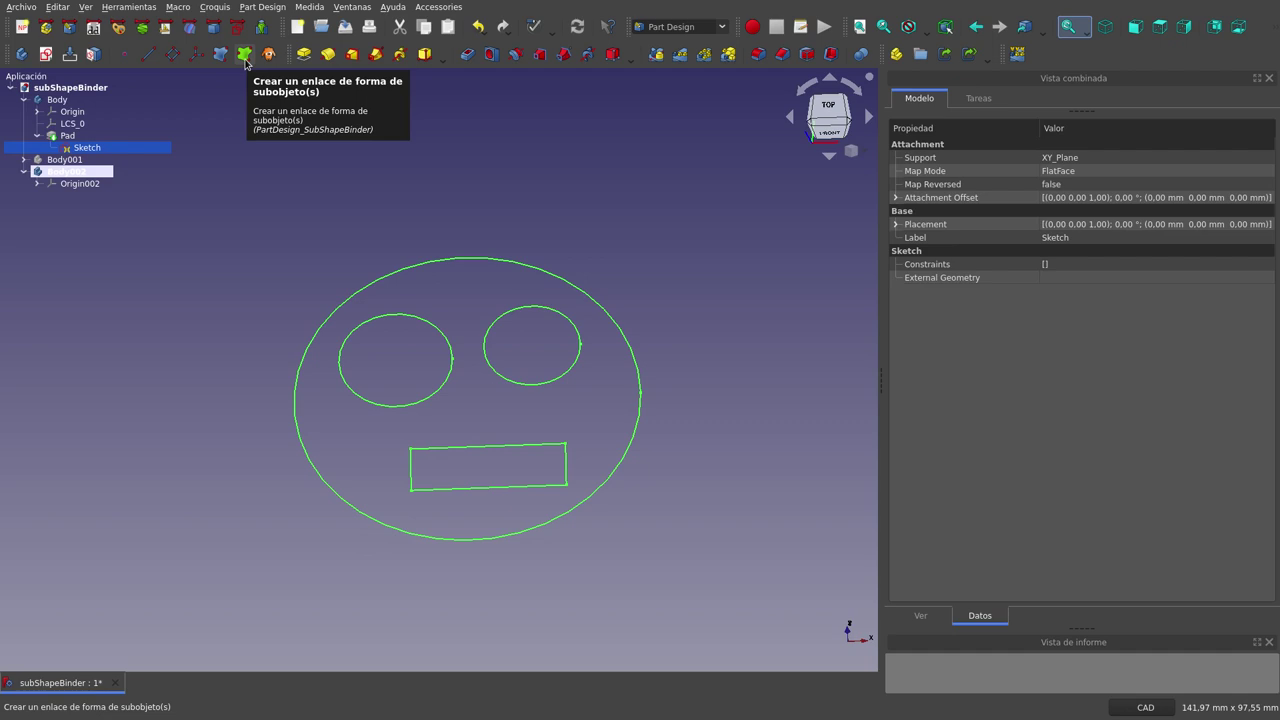
Create a SubShapeBinder of the smiley-face Sketch in Body002, shown as a filled face
{"action": "left_click", "coordinate": [244, 54]}
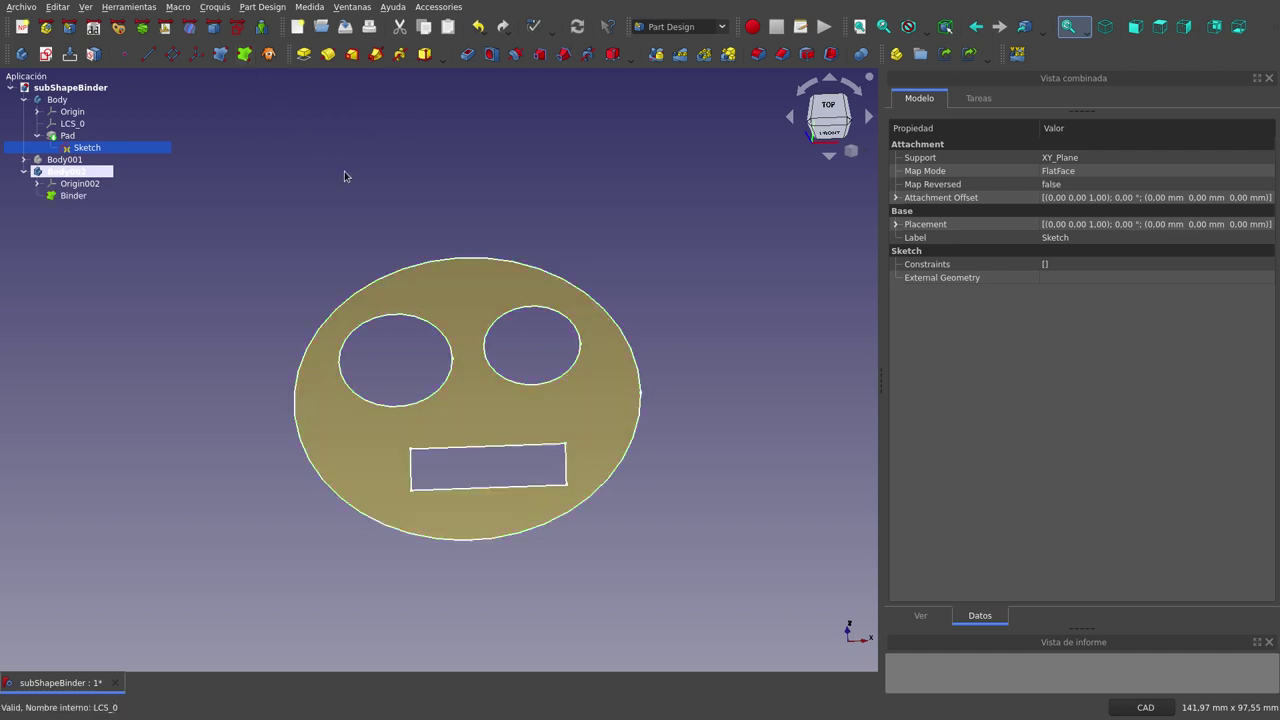
{"action": "left_click", "coordinate": [77, 148]}
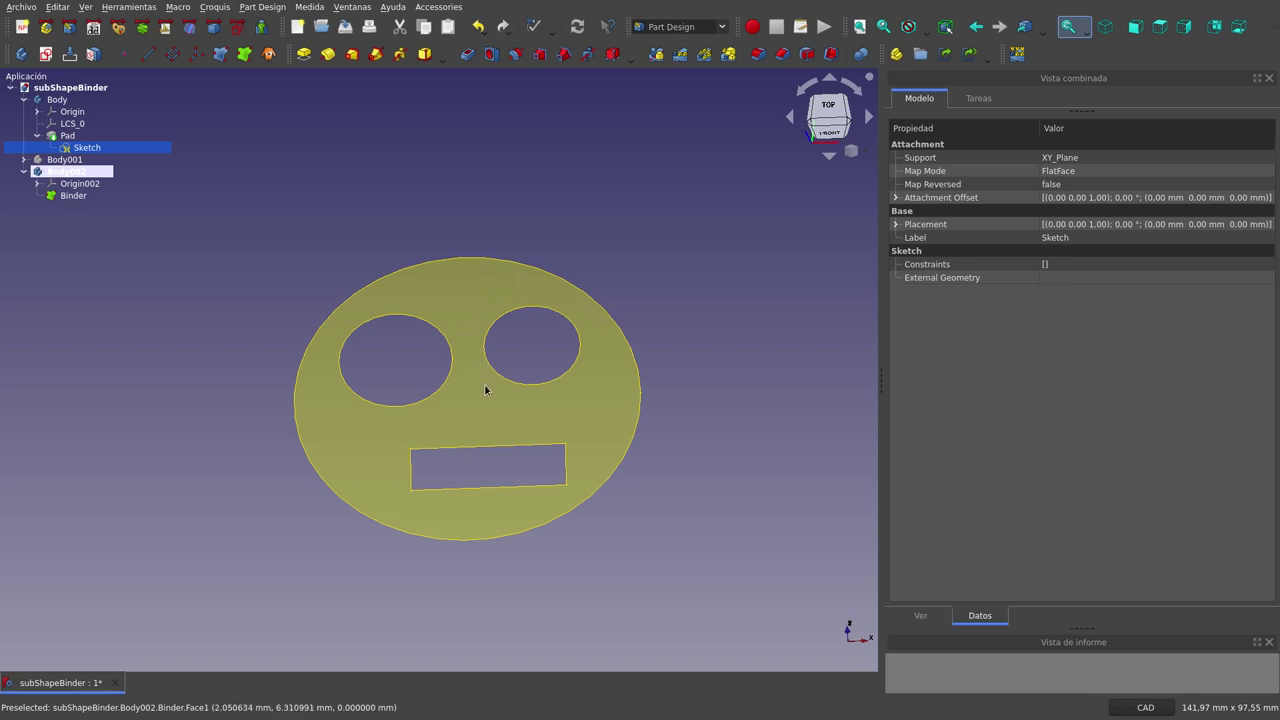
View the face from near the top and check the new Binder's support is Pad.Sketch
{"action": "middle_click_drag", "start_coordinate": [480, 257], "coordinate": [491, 337]}
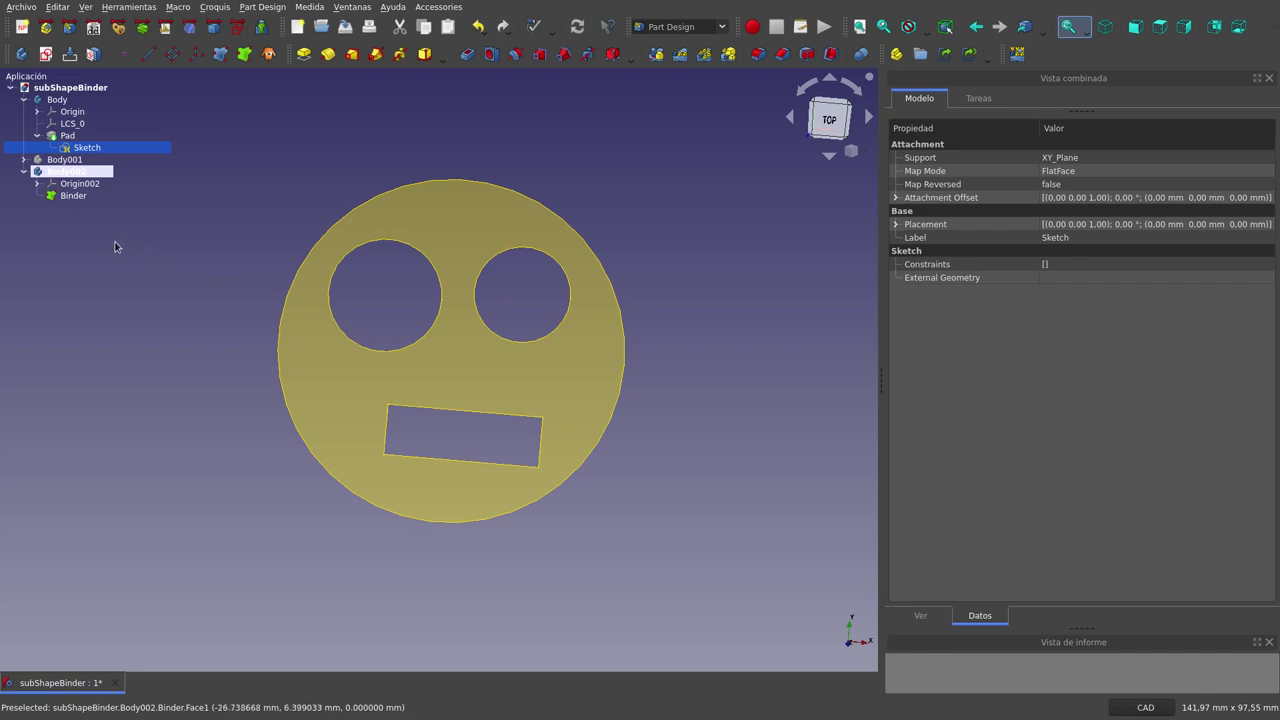
{"action": "left_click", "coordinate": [74, 195]}
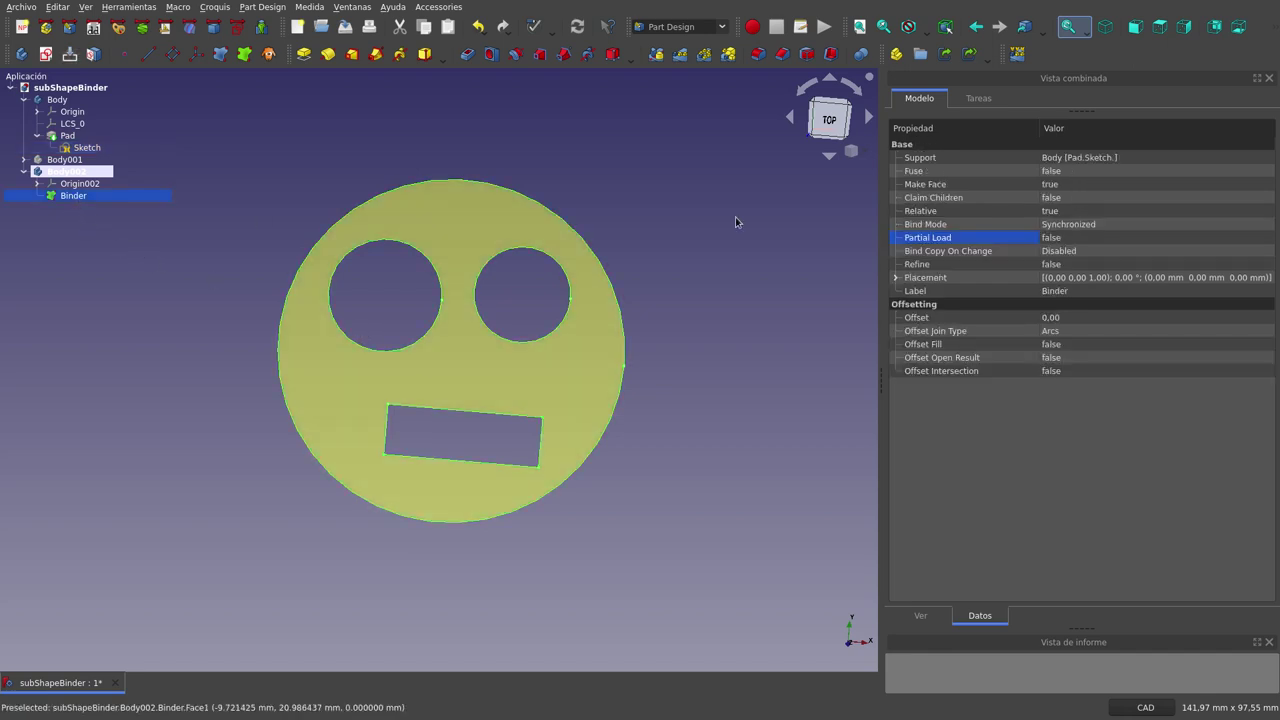